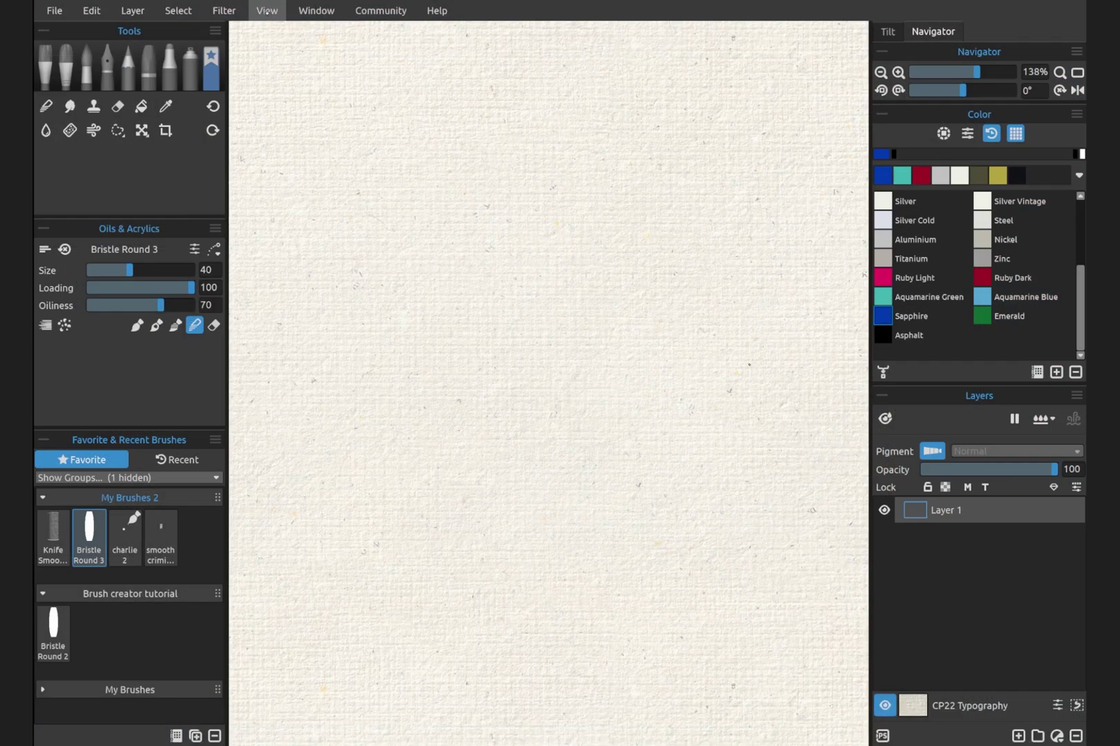
- Switch the canvas to View at Print Size
click(266, 12)
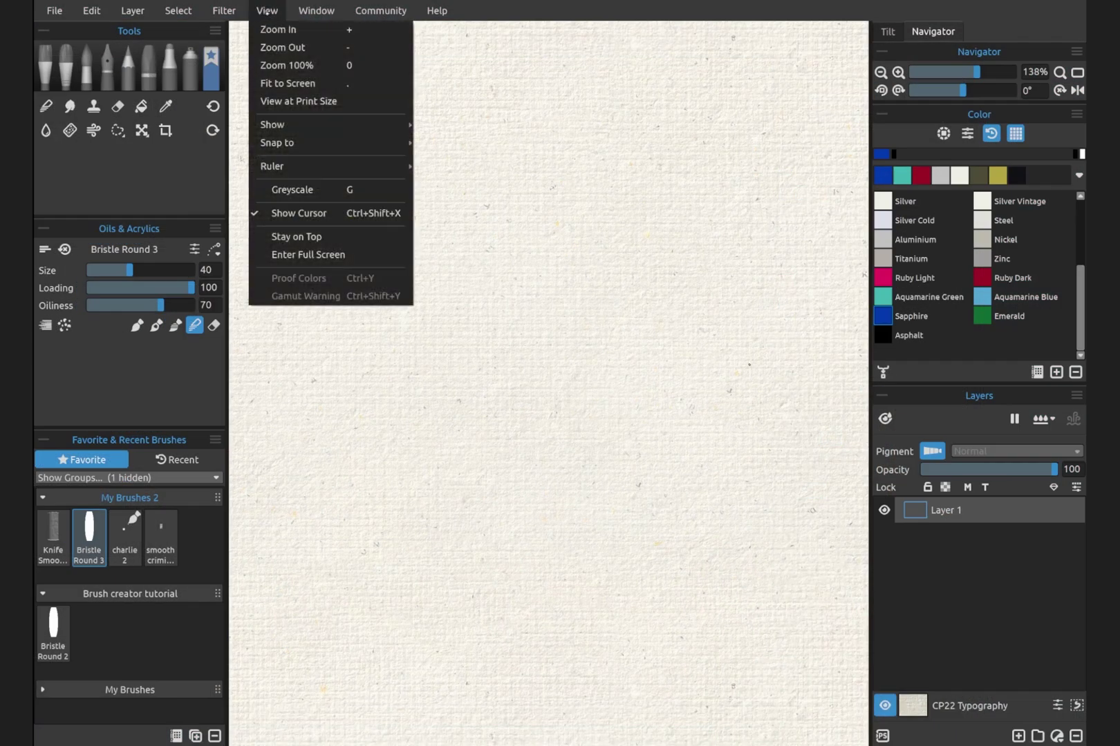
click(315, 102)
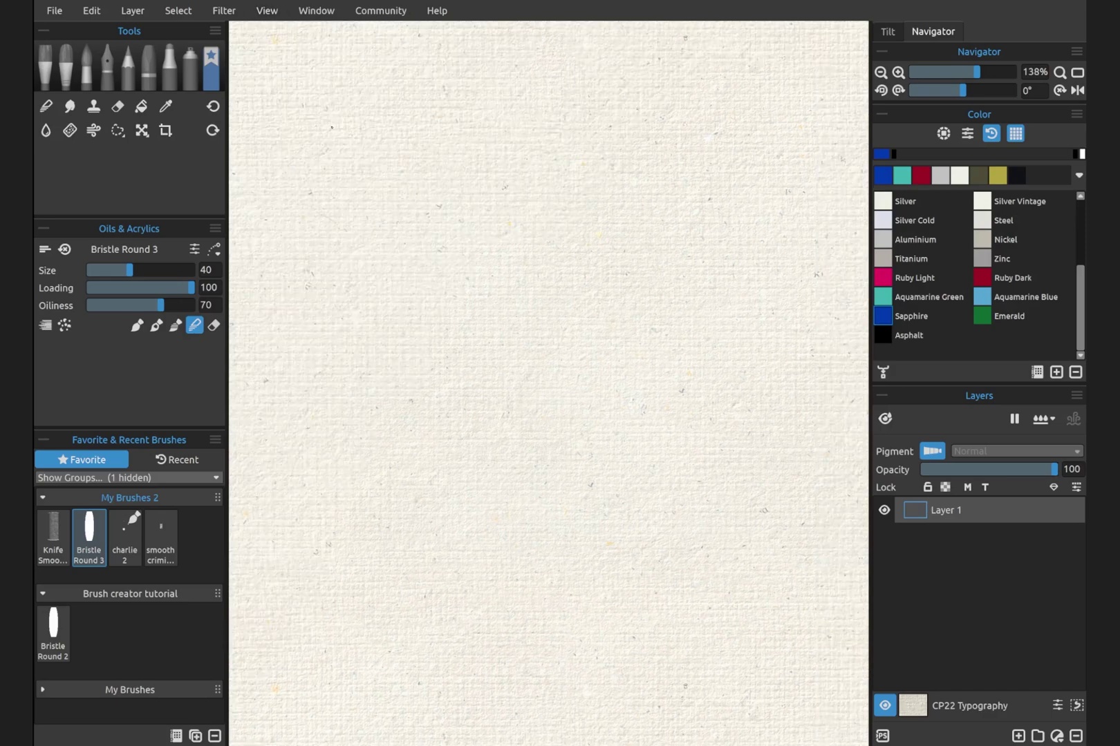
click(91, 10)
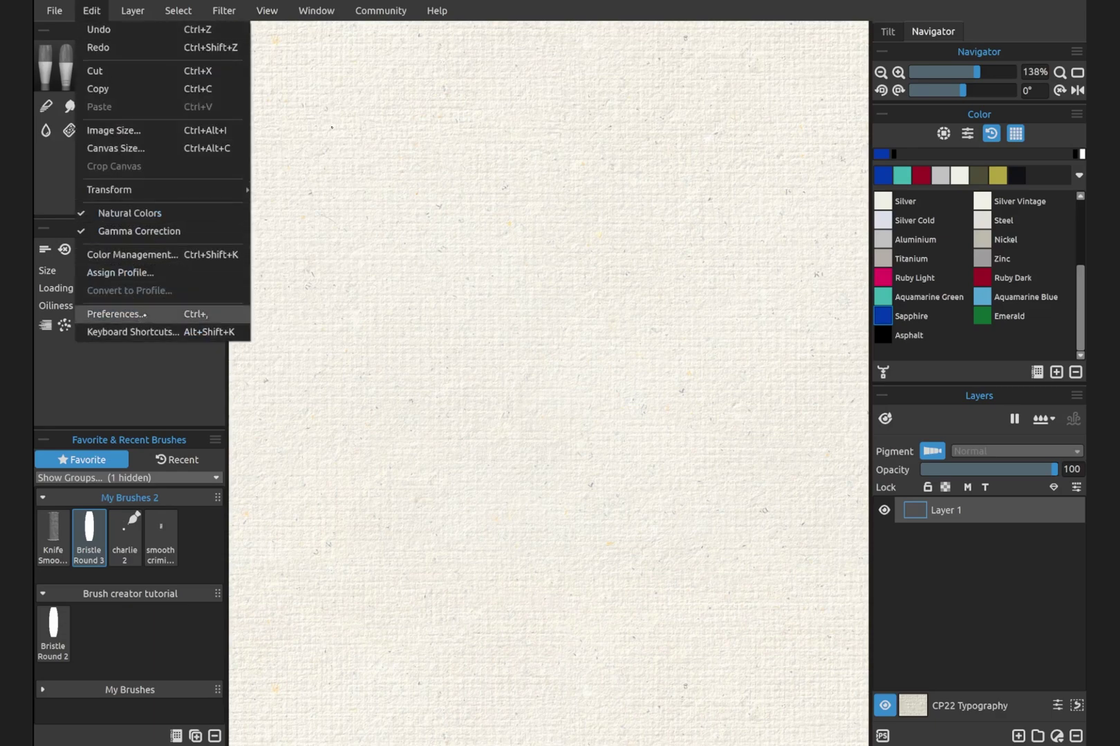
- Open Preferences and start the Display PPI calibration, currently reading 275.40 PPI
click(144, 315)
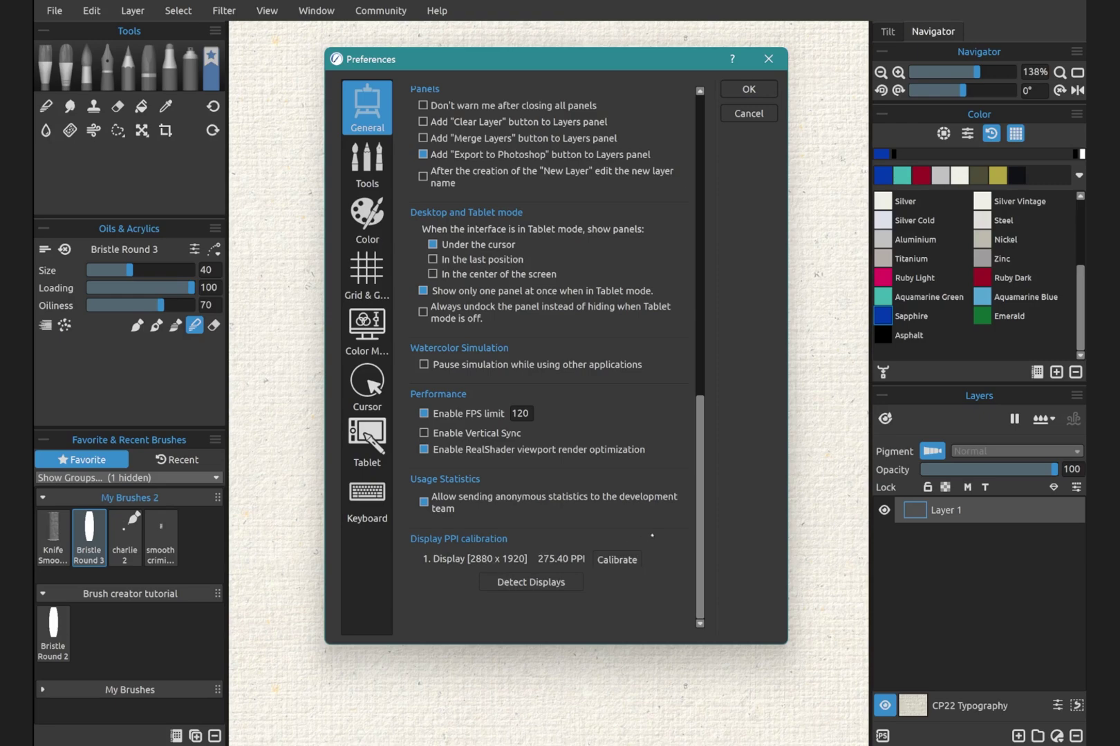
click(615, 560)
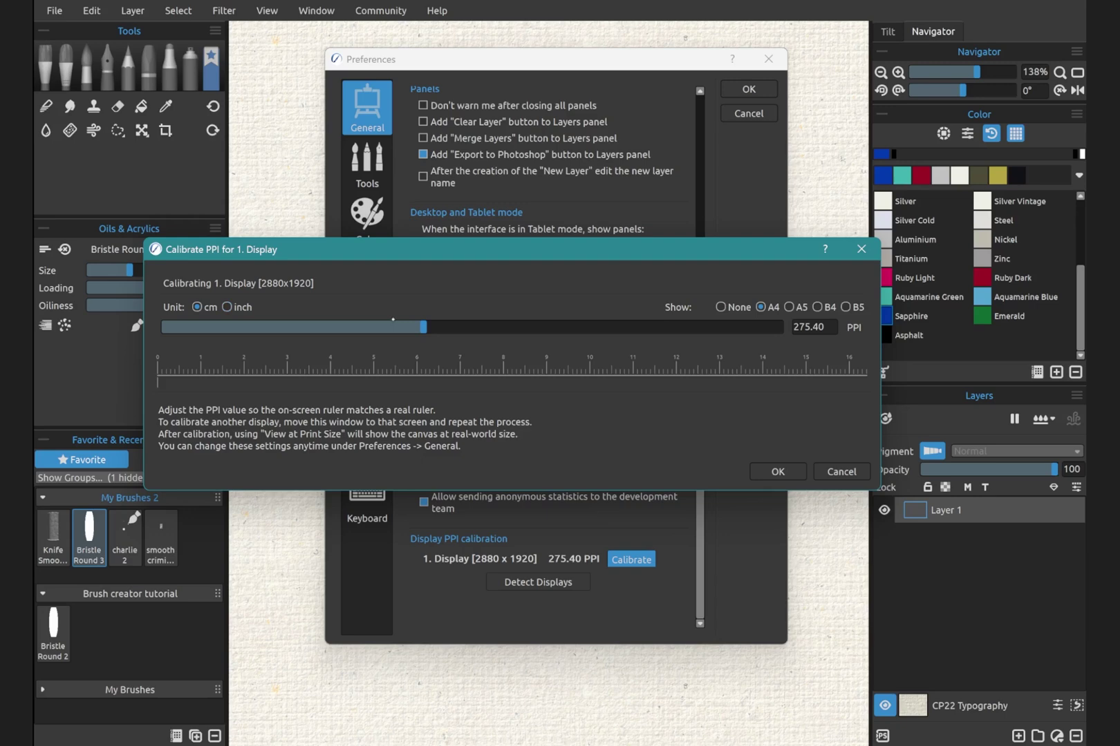
- Set the display PPI slider to 256.10 and switch the ruler unit to inches
drag(423, 327, 252, 329)
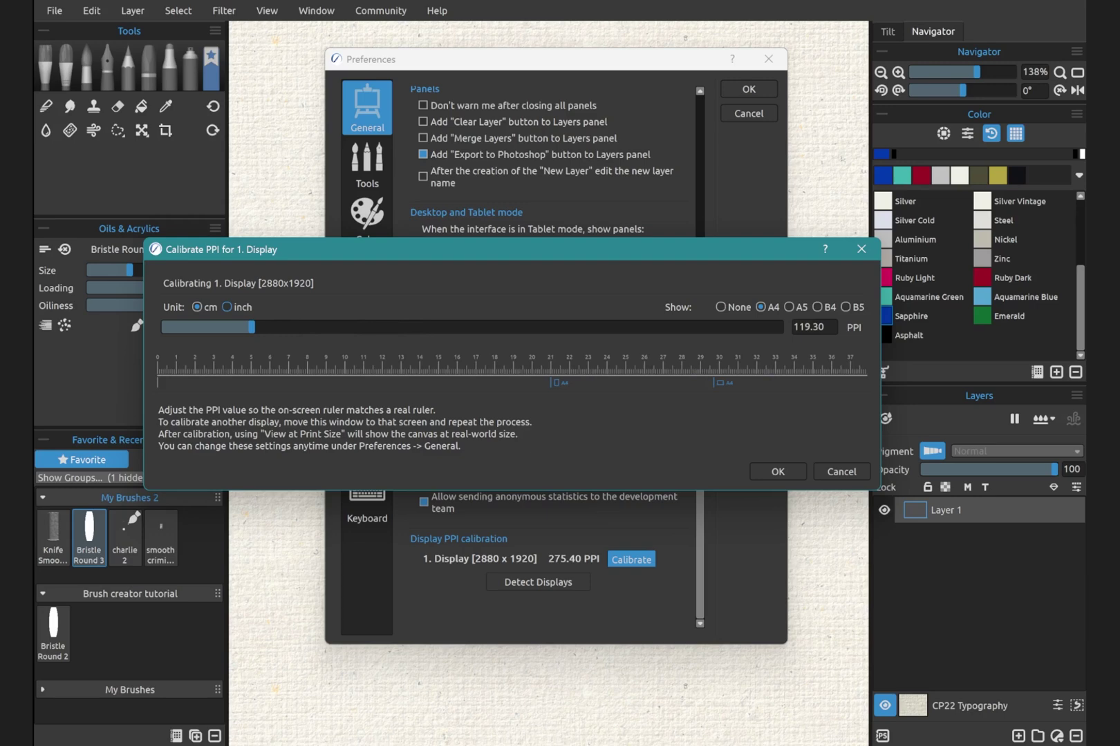
drag(257, 322, 402, 325)
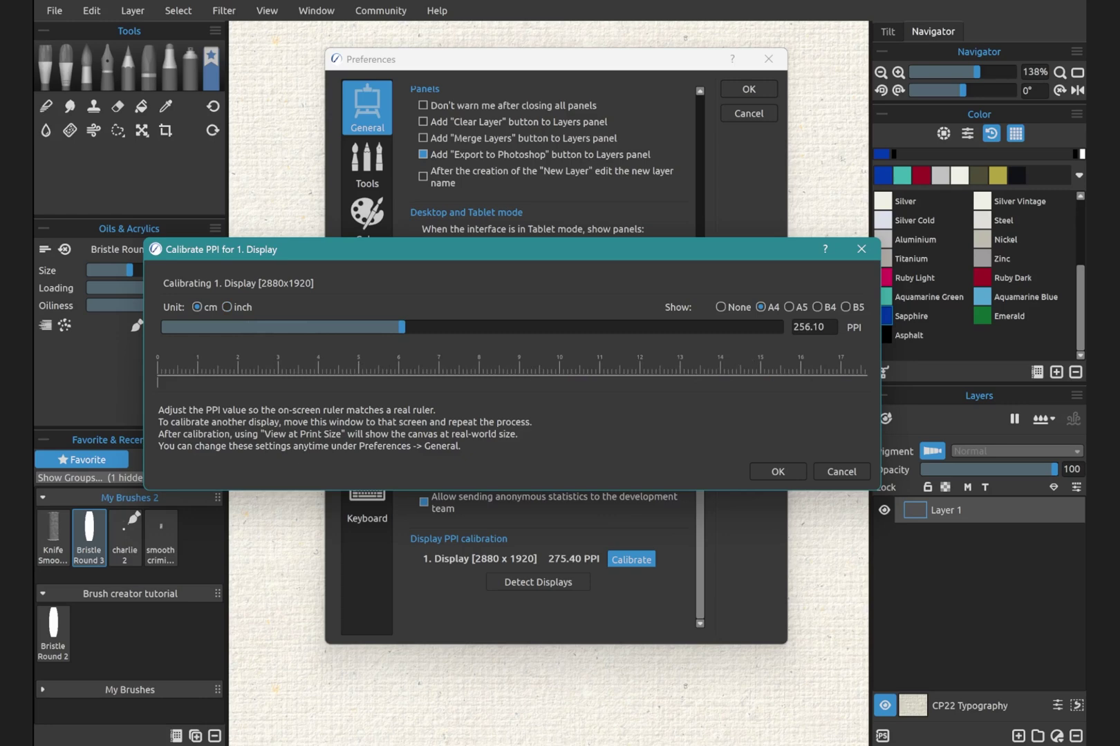
click(227, 307)
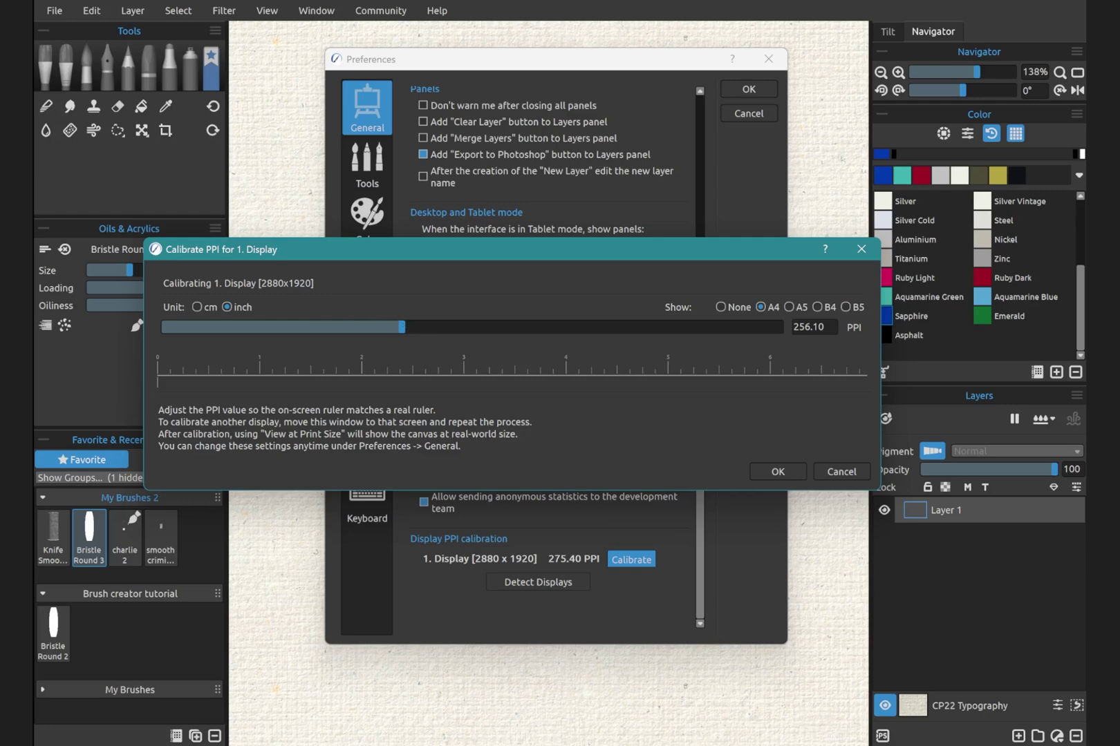
- Nudge the PPI with arrow keys, mark A4 on the ruler, and lower the PPI to 183.30
key(Left)
key(Right)
key(Right)
key(Right)
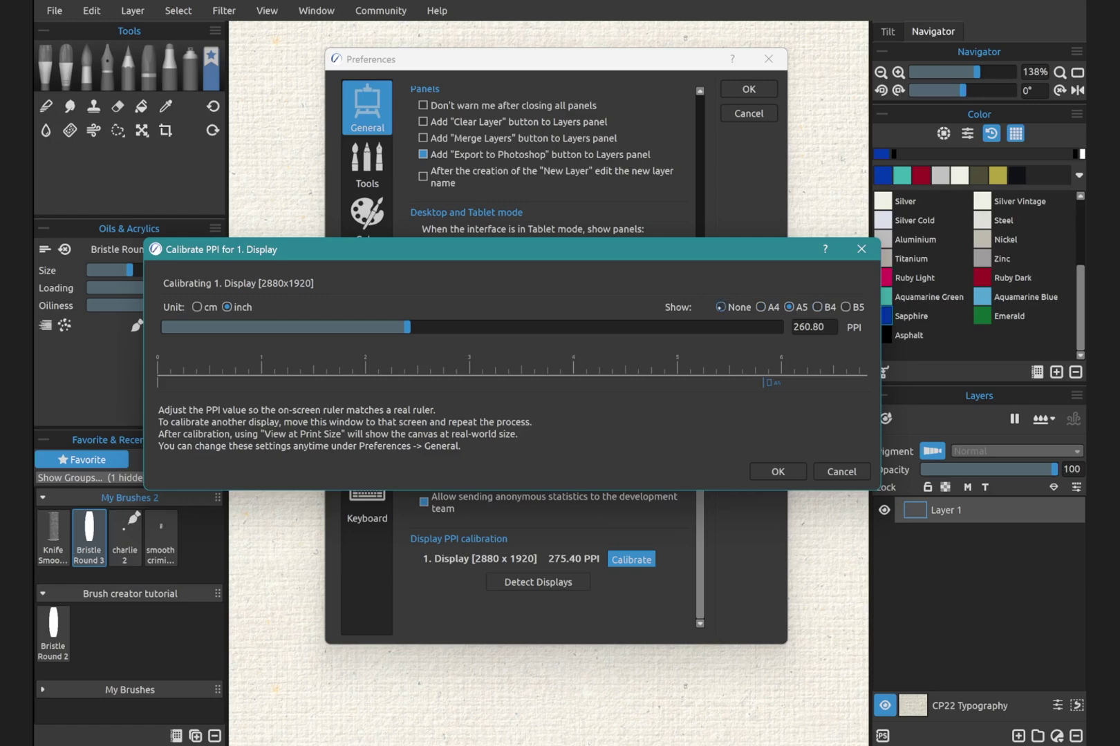
click(720, 307)
click(760, 307)
click(844, 307)
click(760, 307)
scroll(483, 338, down, 8)
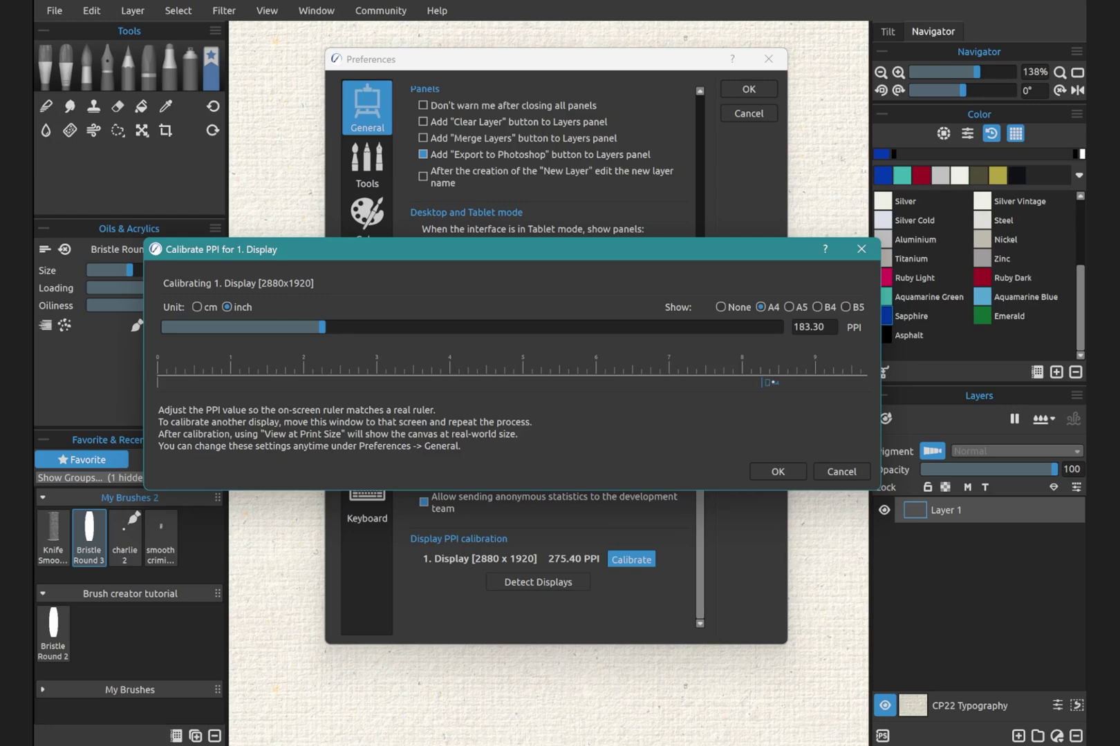
- Move and widen the calibration window to lengthen the on-screen ruler
drag(606, 251, 531, 231)
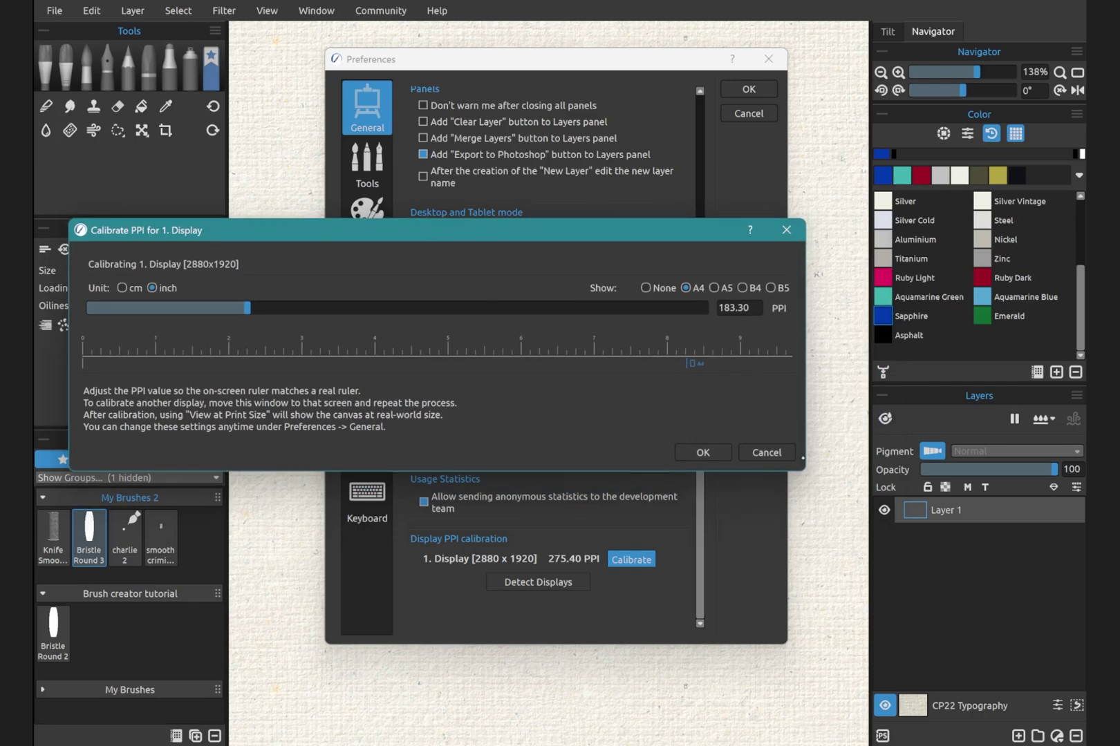
drag(806, 457, 1067, 439)
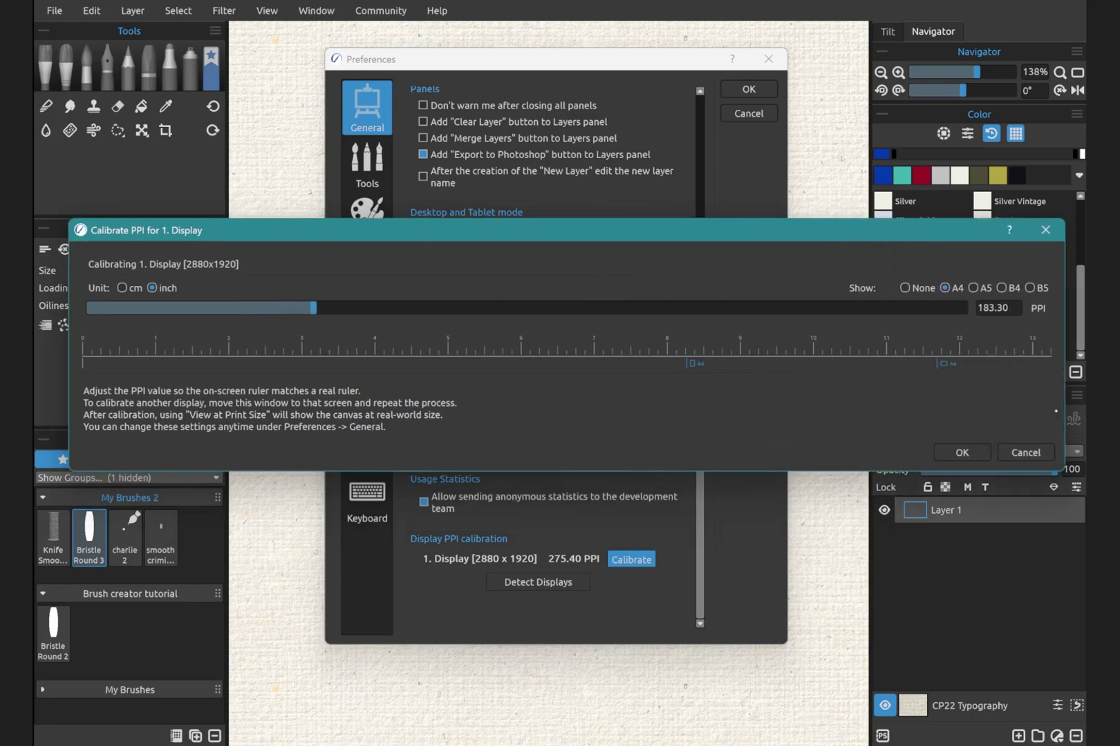
drag(850, 237, 811, 245)
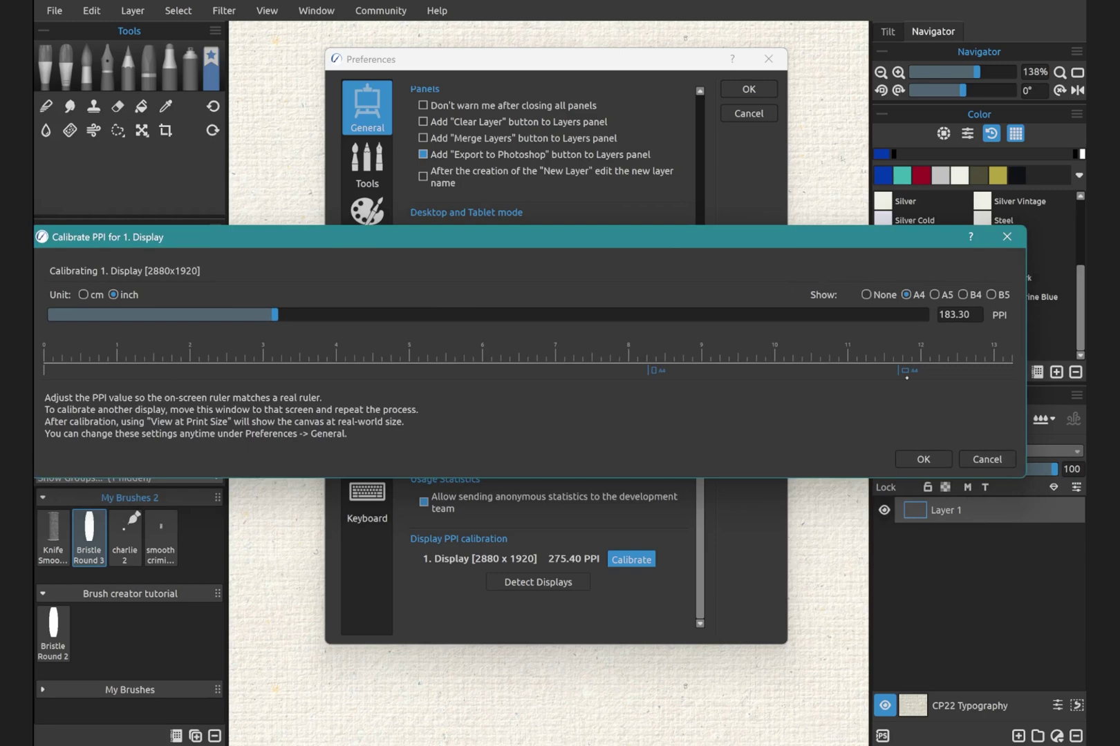
- Try A5 and B5 markers, set Show to None, and confirm calibration at 270.40 PPI
click(935, 294)
click(991, 294)
click(866, 295)
mouse_move(737, 240)
mouse_down()
mouse_move(762, 232)
mouse_move(732, 253)
mouse_move(746, 248)
mouse_up()
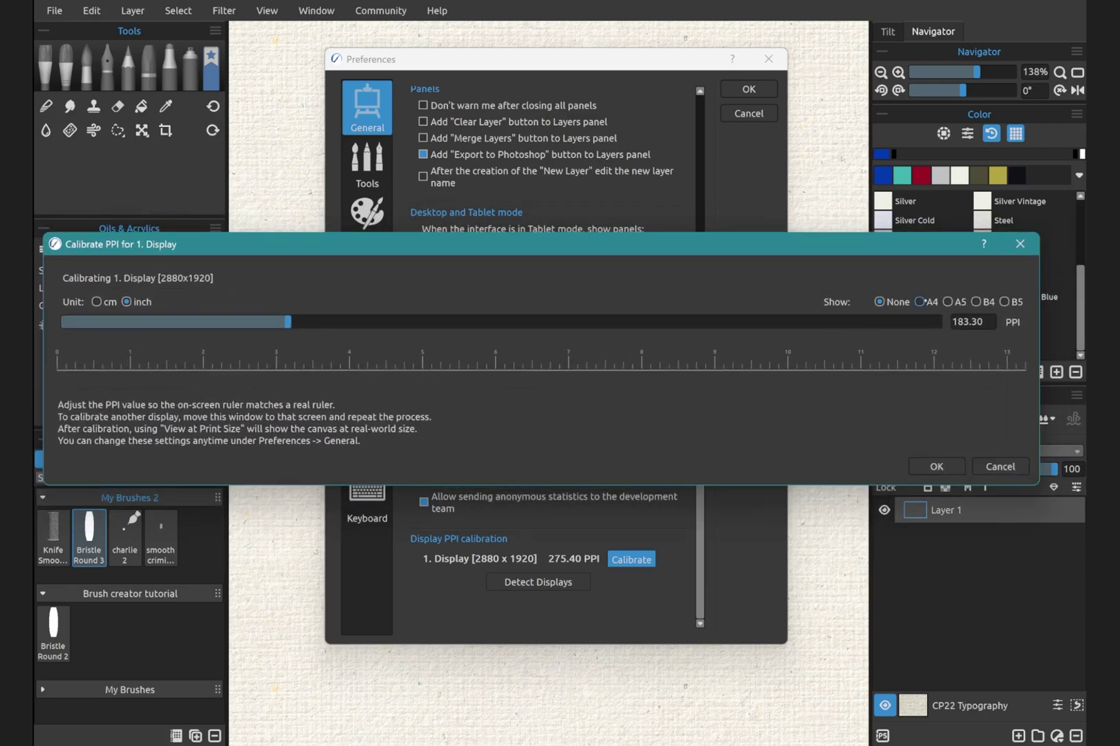
drag(288, 322, 424, 284)
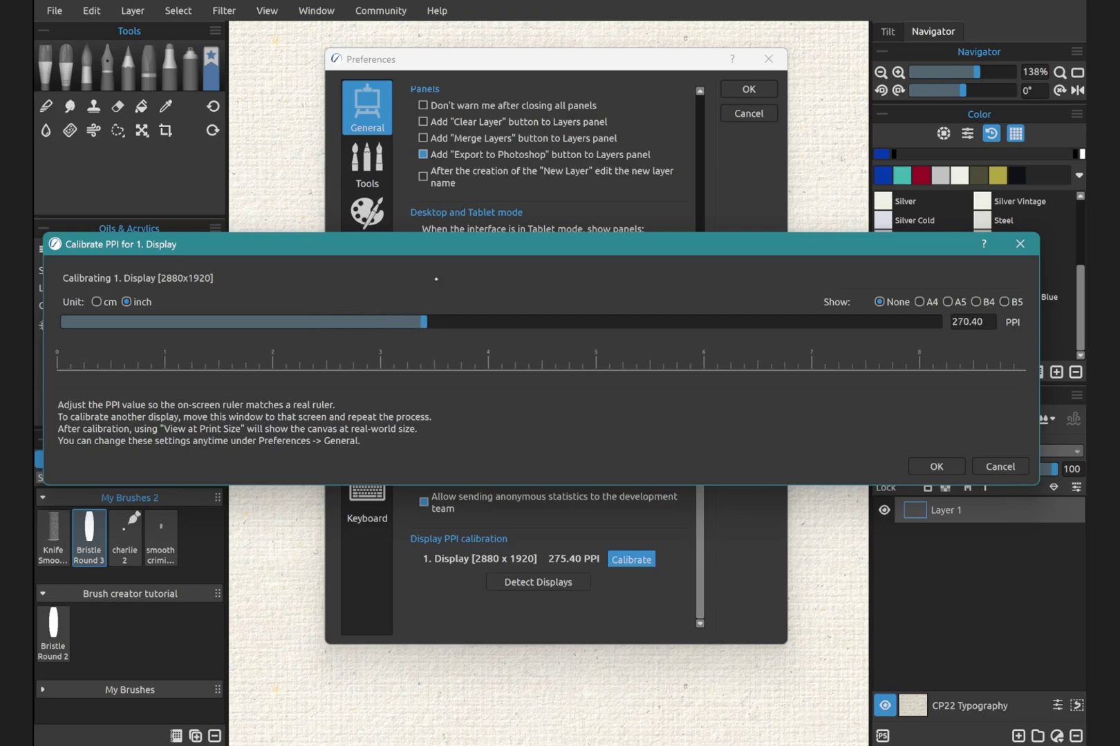
click(936, 467)
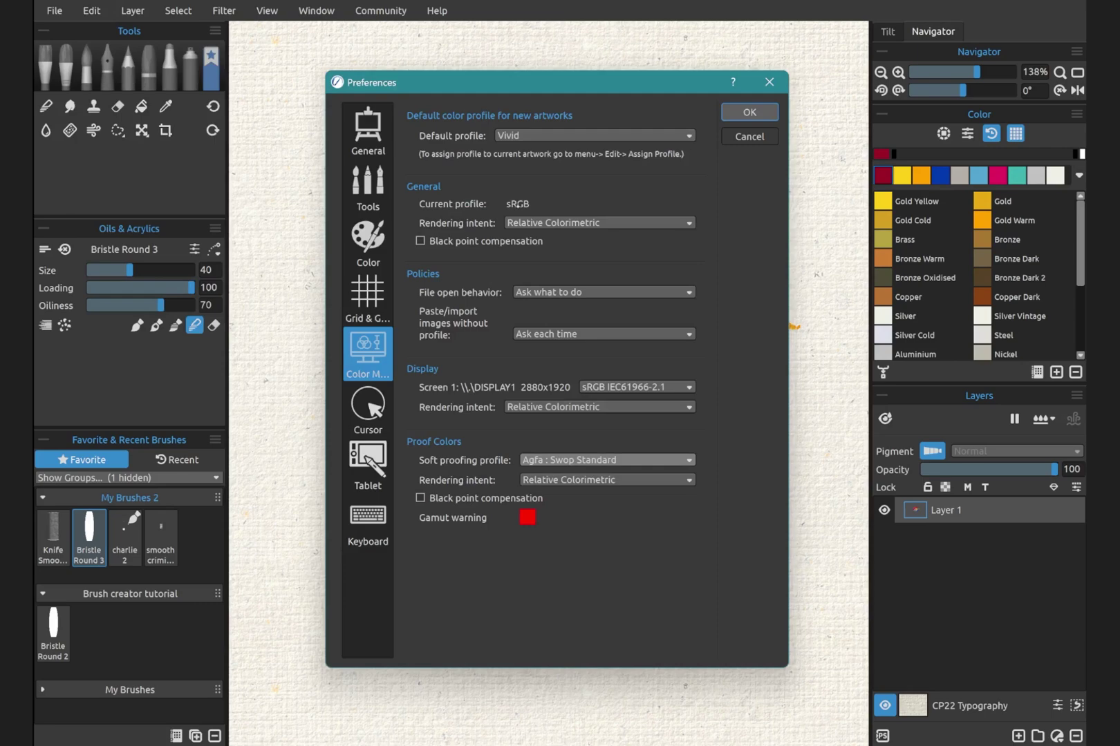
- Close Preferences with Vivid kept as the default colour profile
click(750, 112)
- Open Assign Profile for the painting and toggle the Vivid profile preview on and off
click(91, 10)
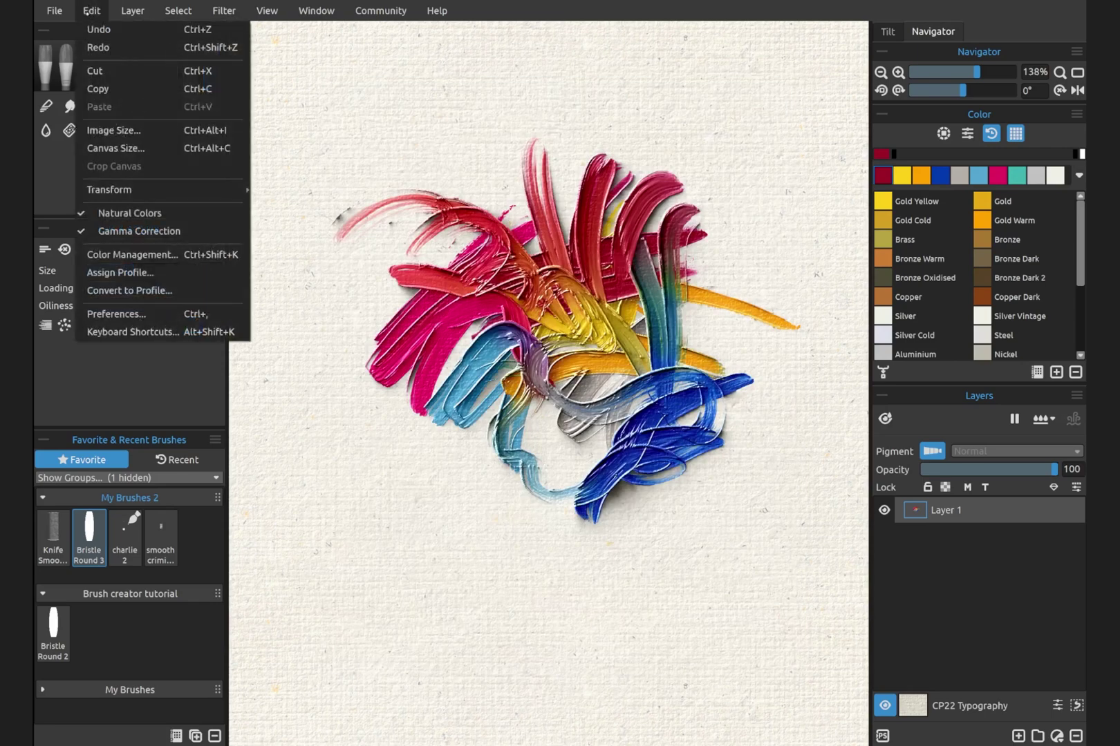
click(120, 273)
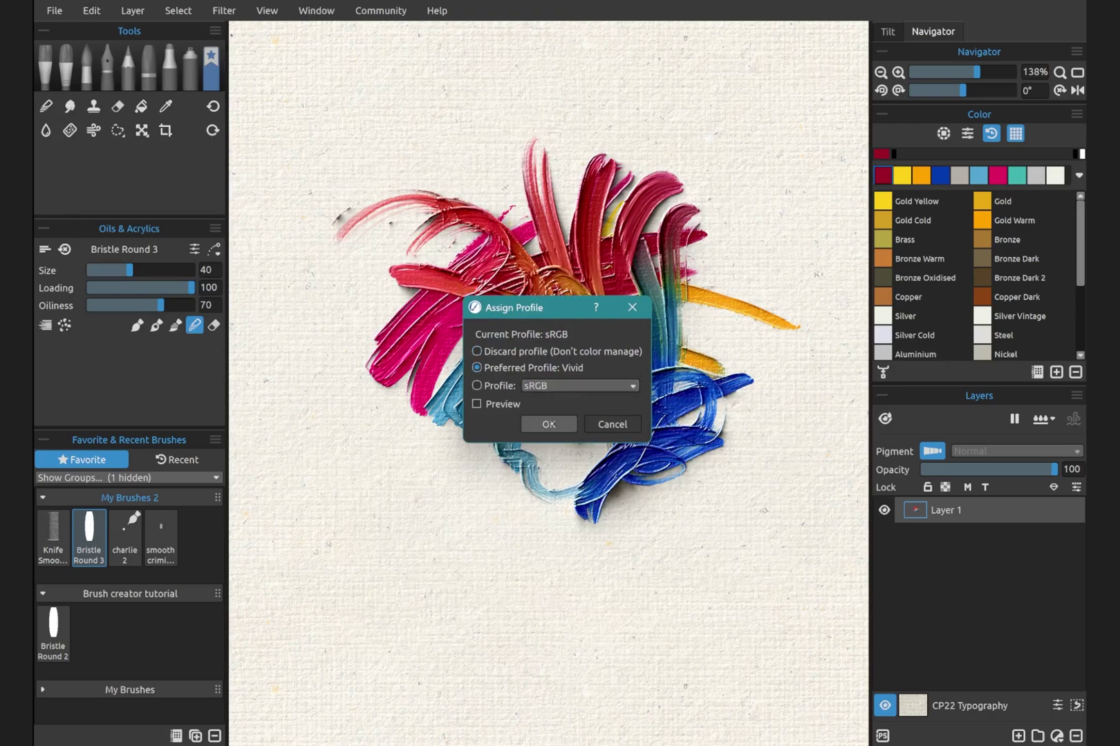
drag(554, 302, 788, 178)
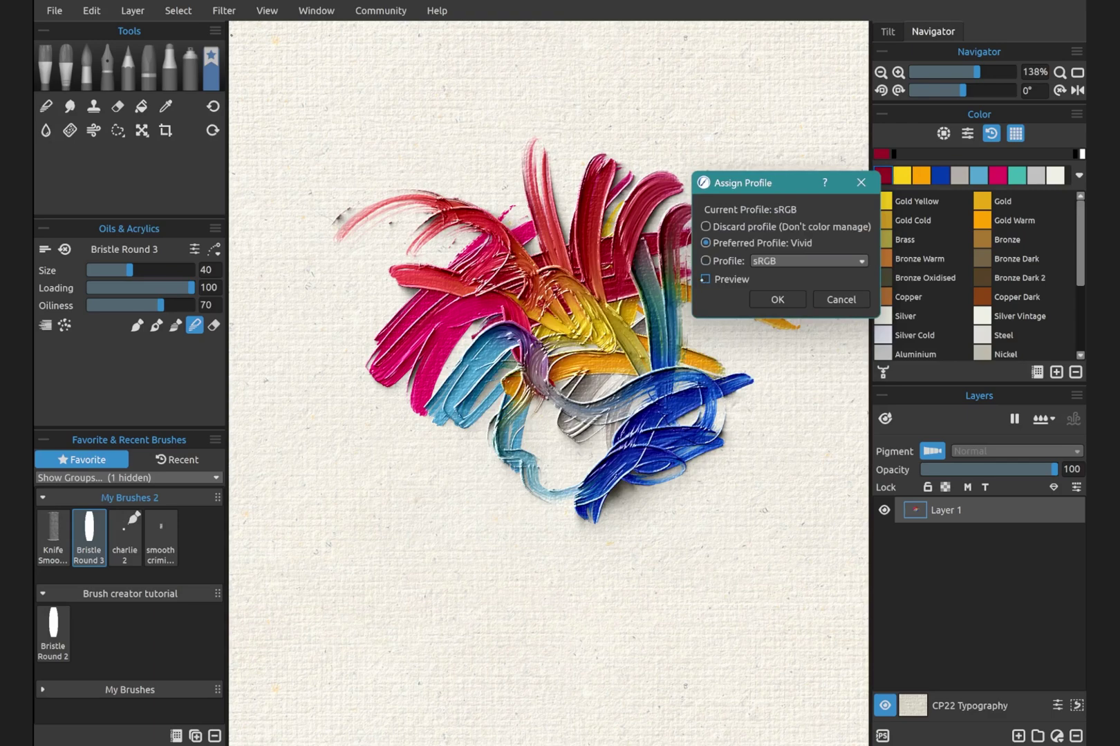
click(707, 280)
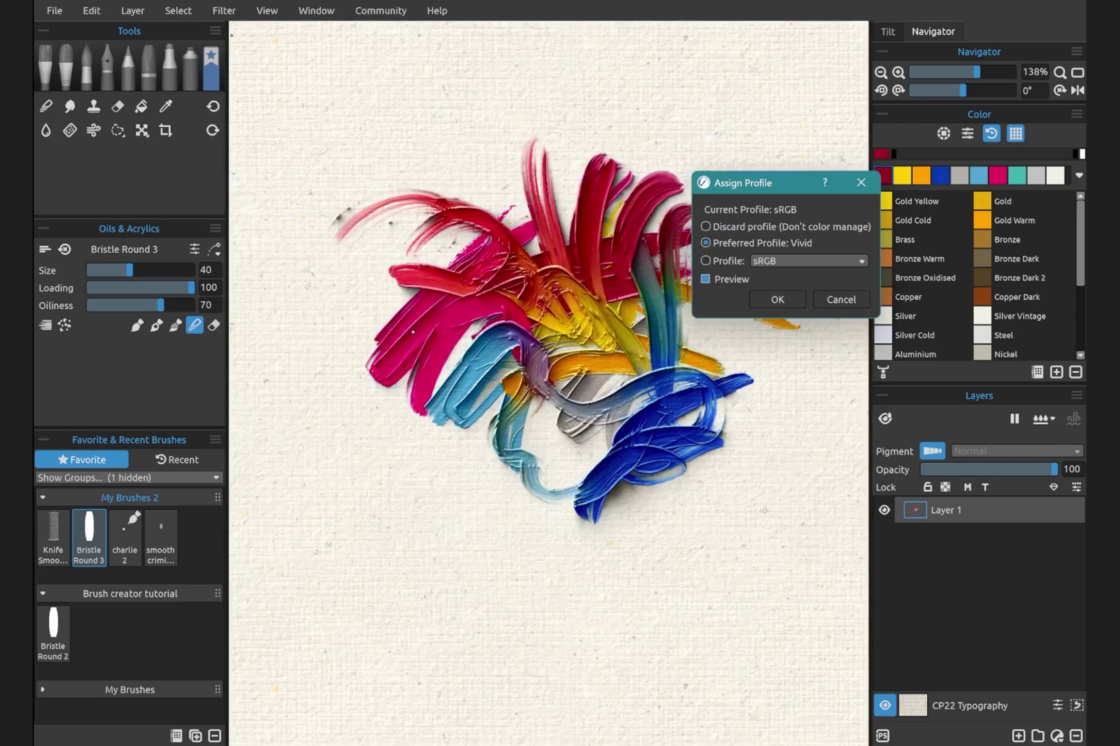
click(706, 279)
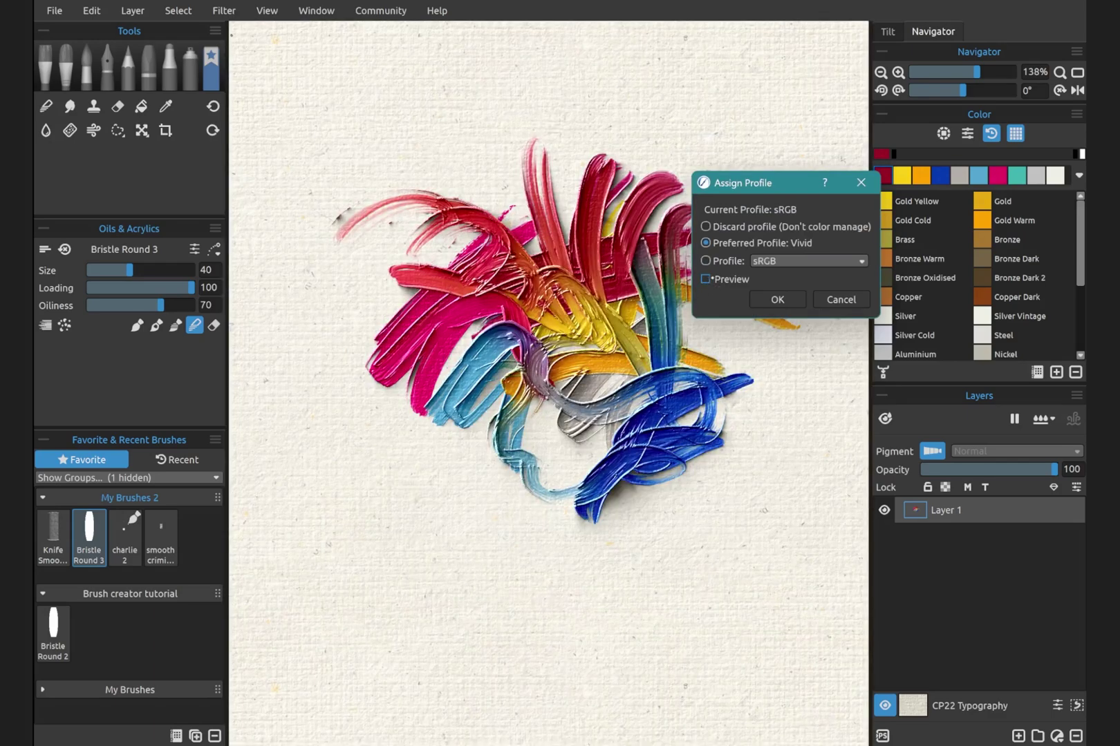
click(716, 278)
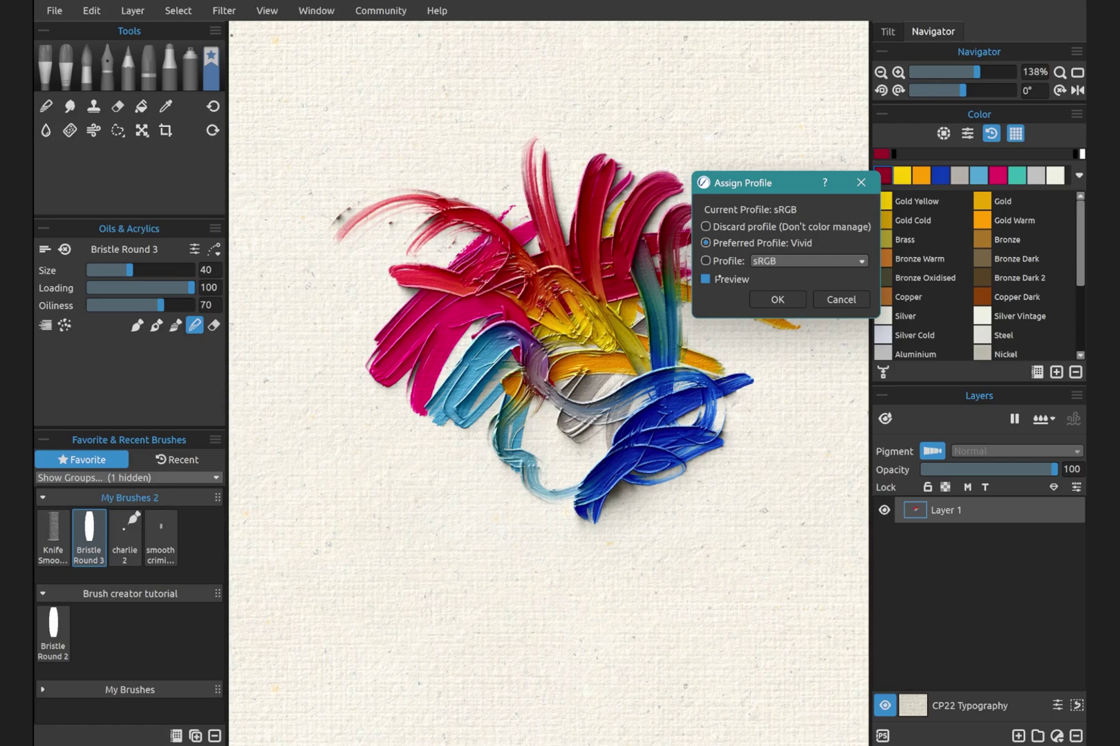
- Compare the HDR profile preview, then assign the Vivid profile to the painting
click(706, 260)
click(806, 261)
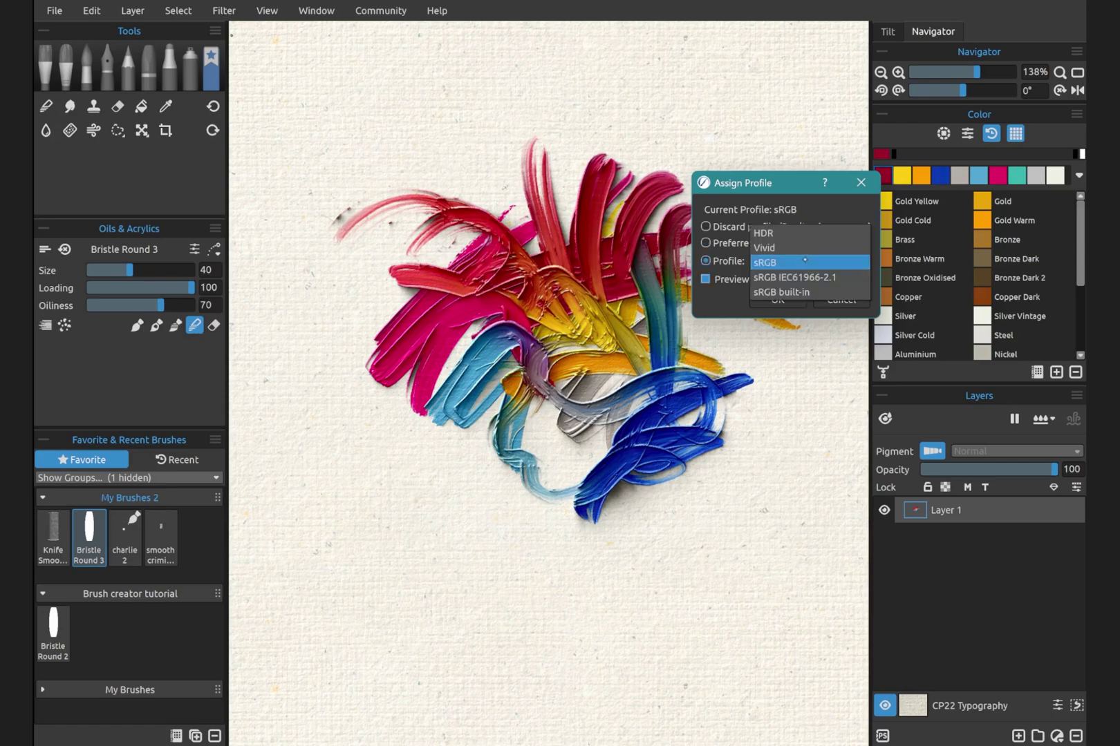
click(764, 233)
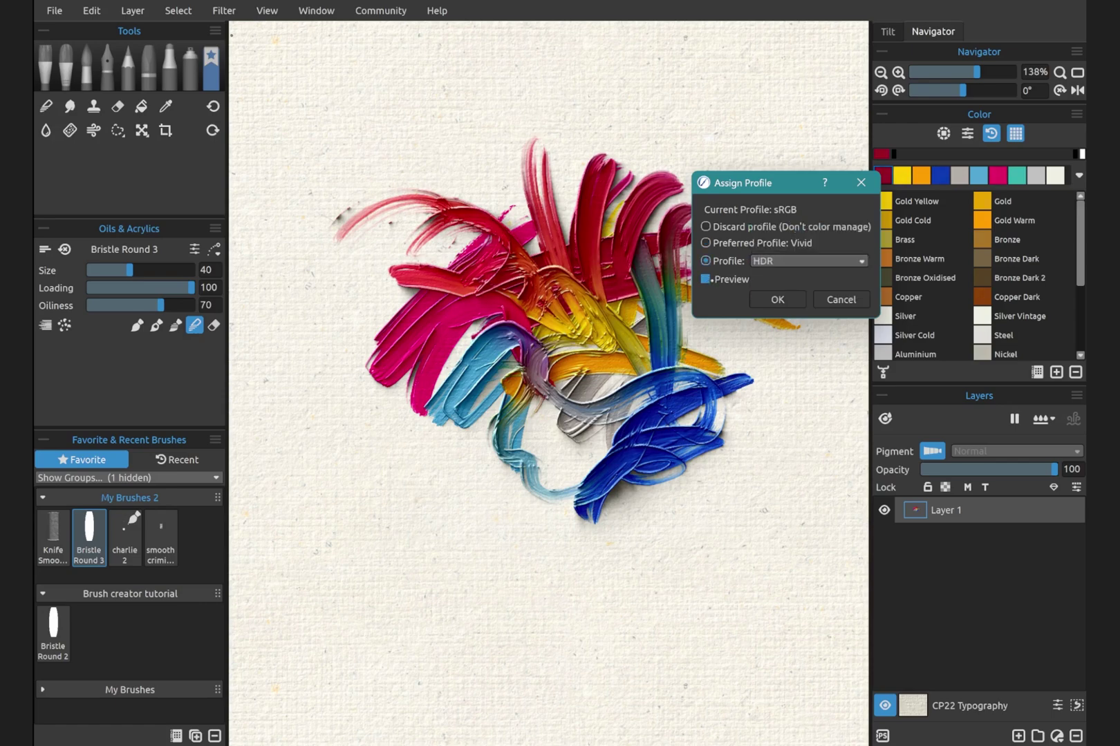
click(712, 279)
click(708, 279)
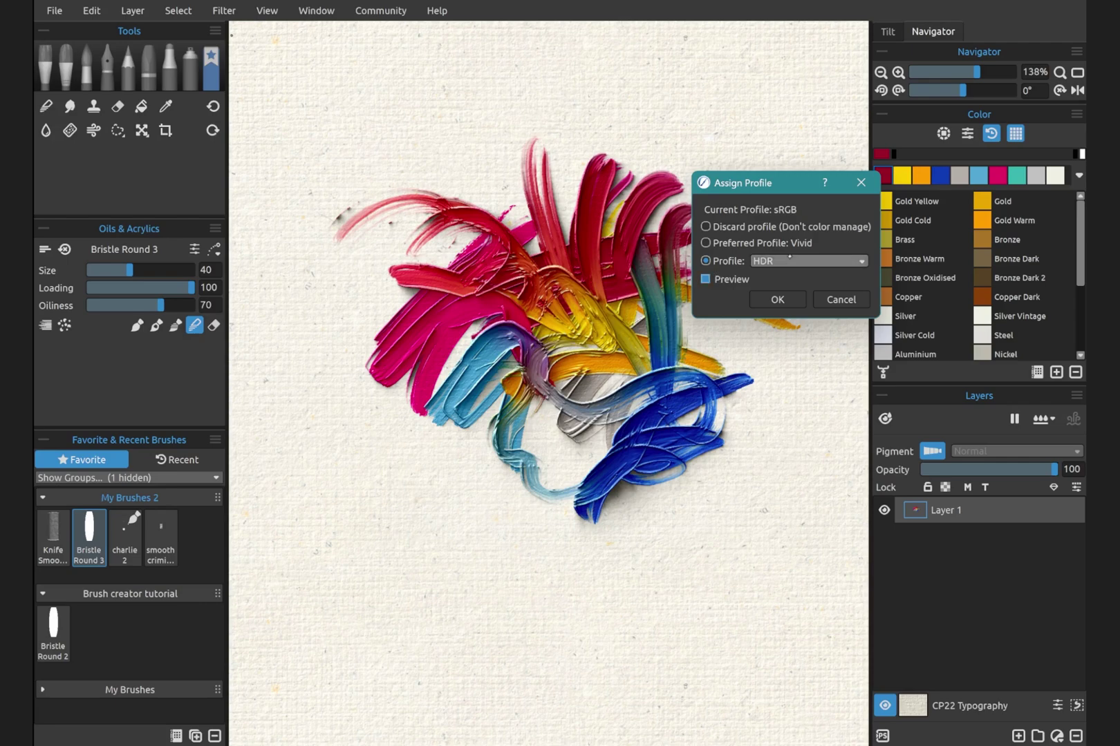
click(797, 261)
click(764, 277)
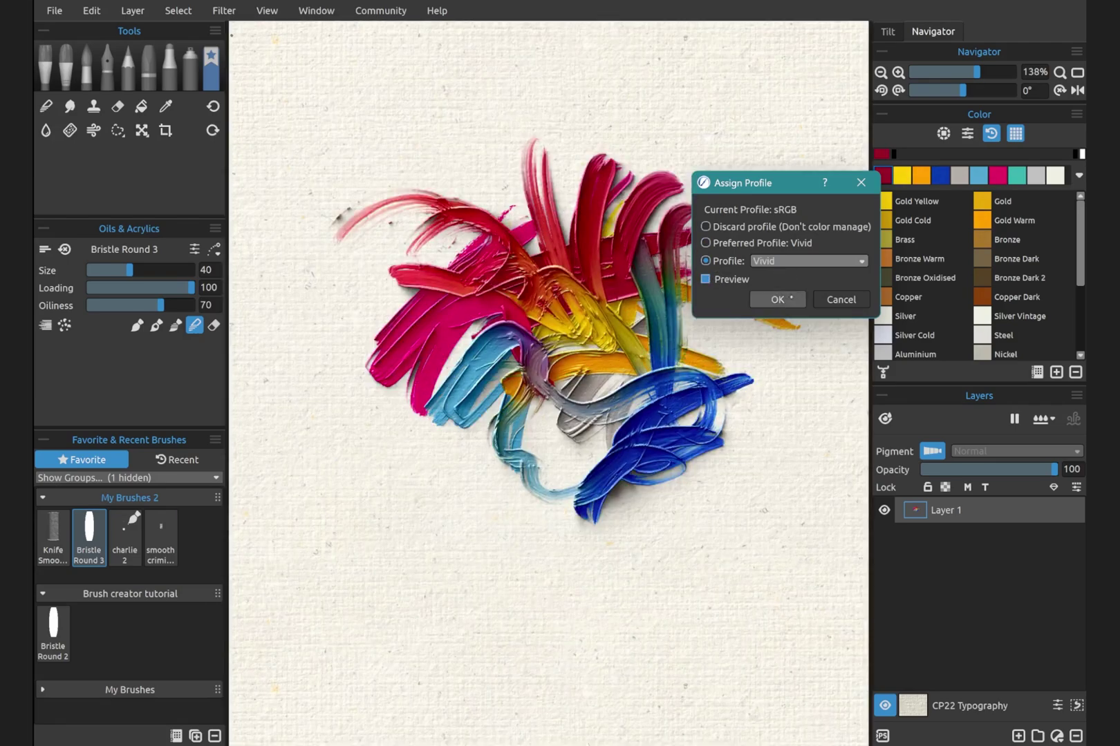
click(777, 299)
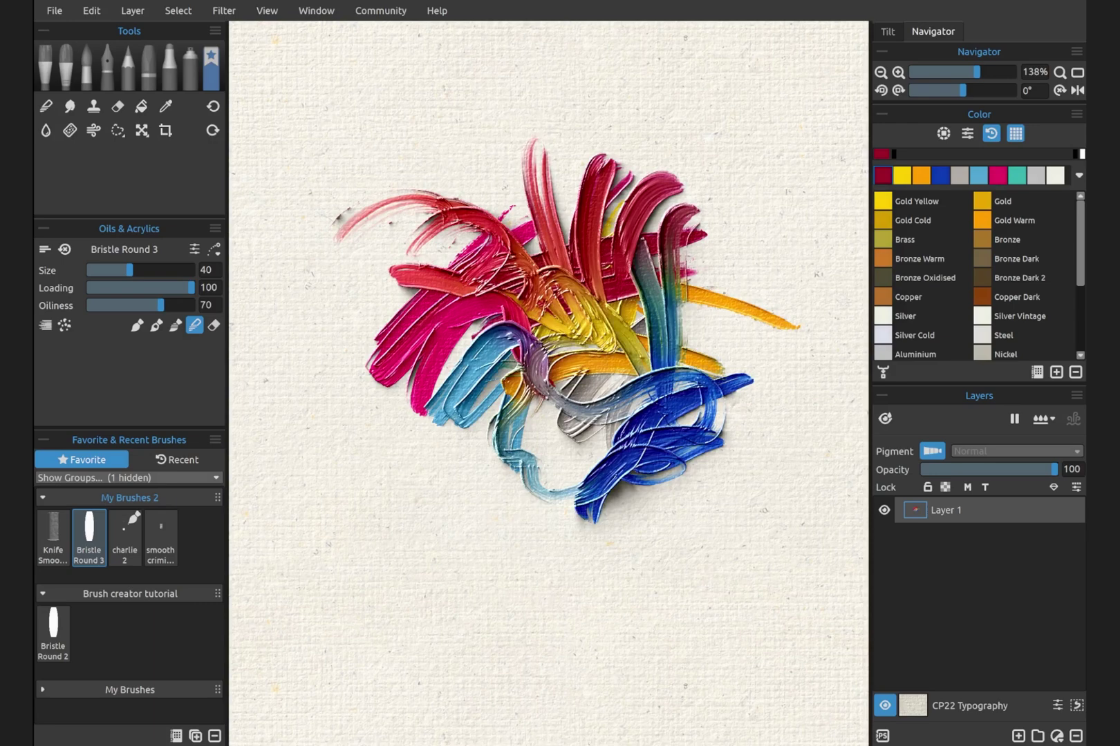
- Pan the canvas and toggle RealShader off and back on in the layer's Visual Settings
key(space)
drag(724, 311, 662, 302)
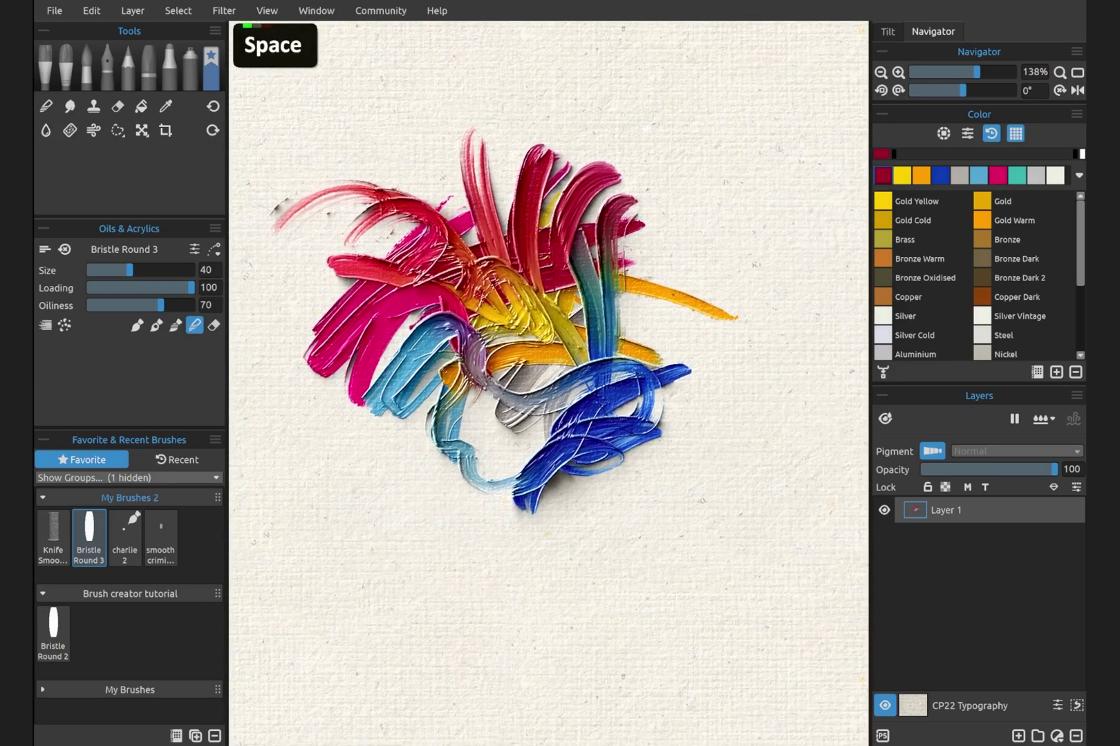
click(1057, 705)
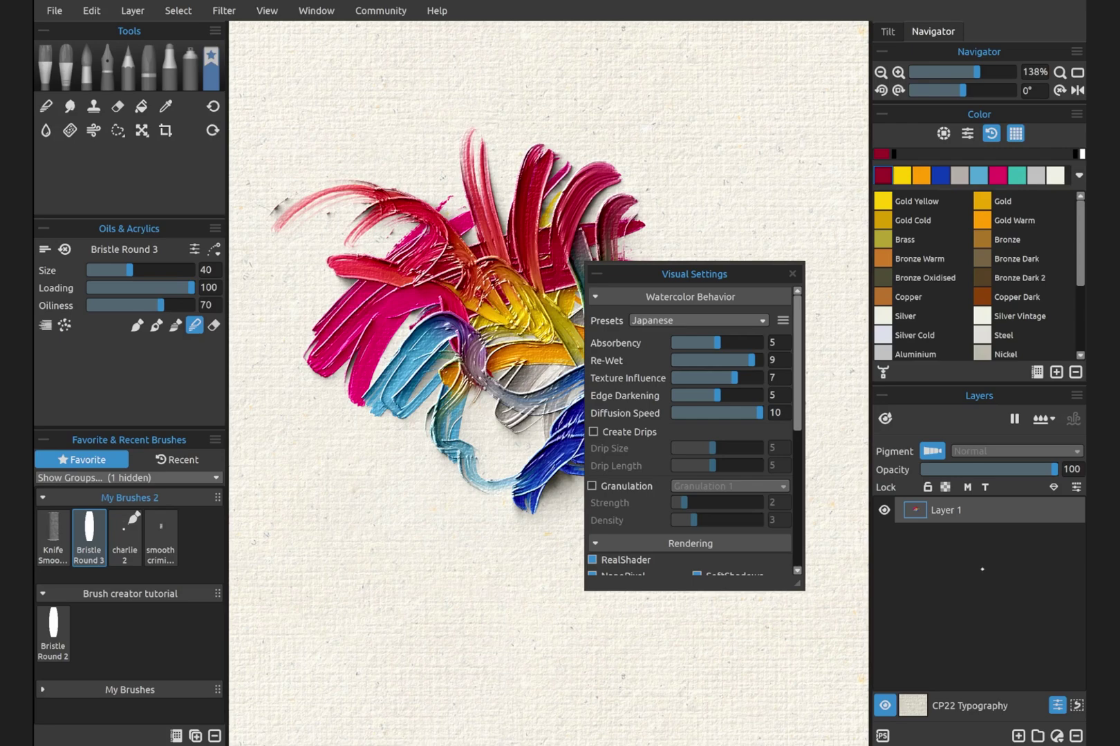
scroll(622, 415, down, 5)
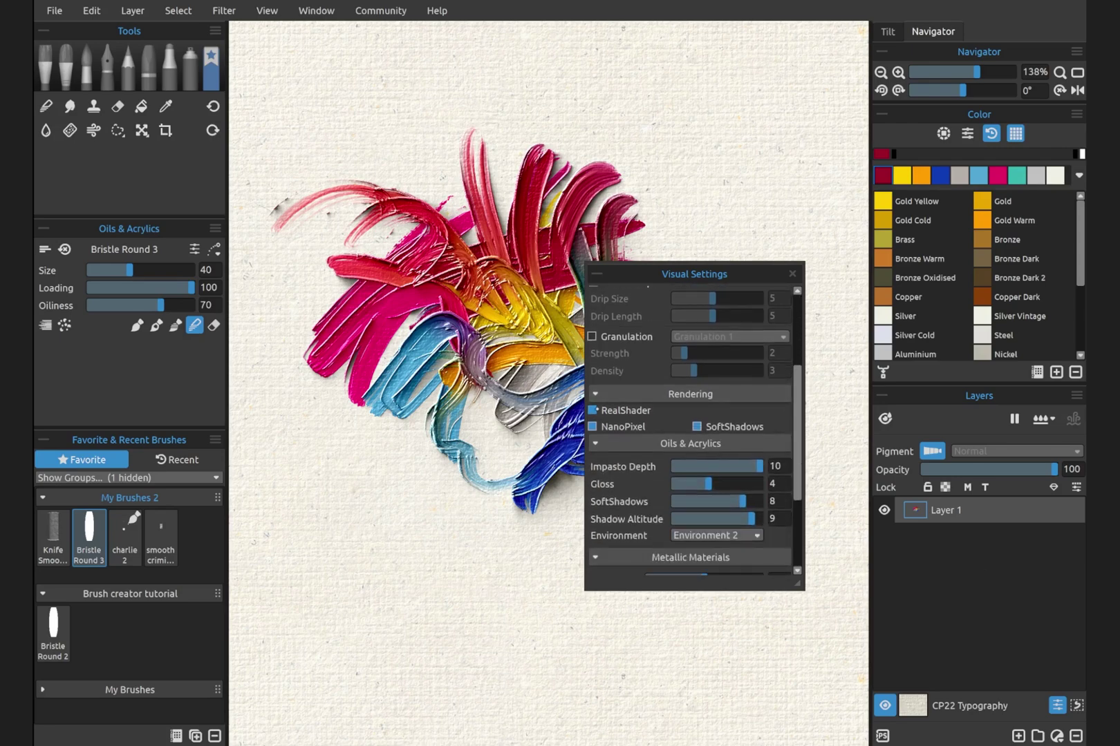
click(592, 410)
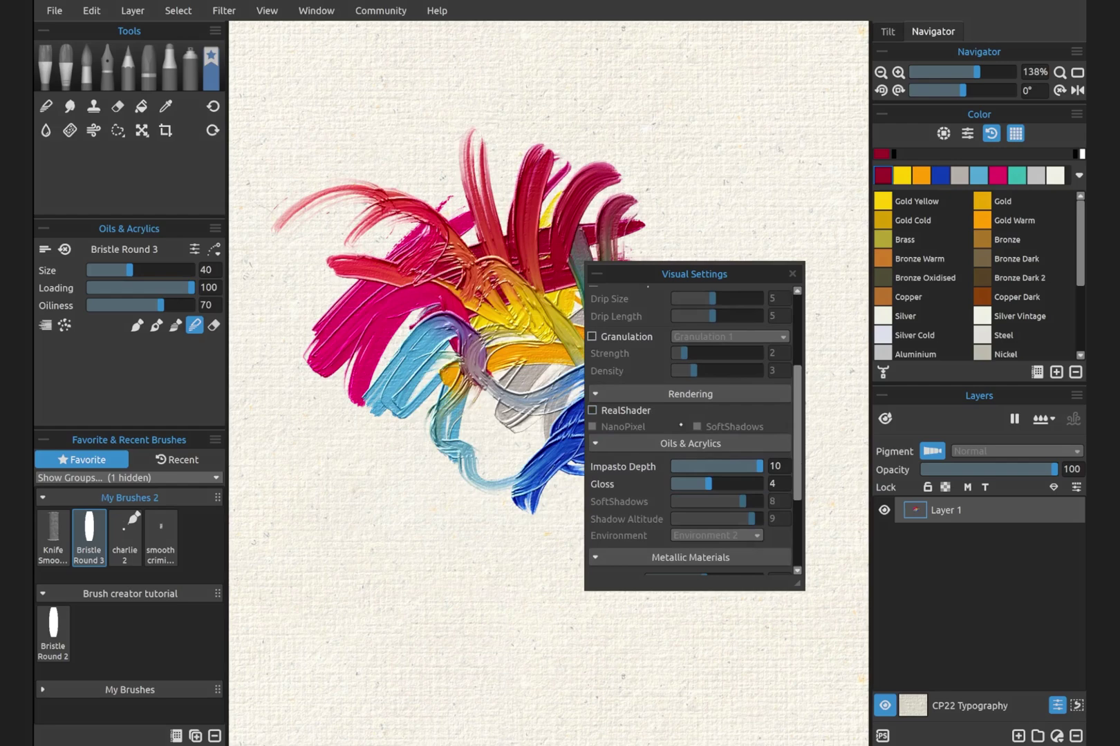
drag(684, 271, 801, 207)
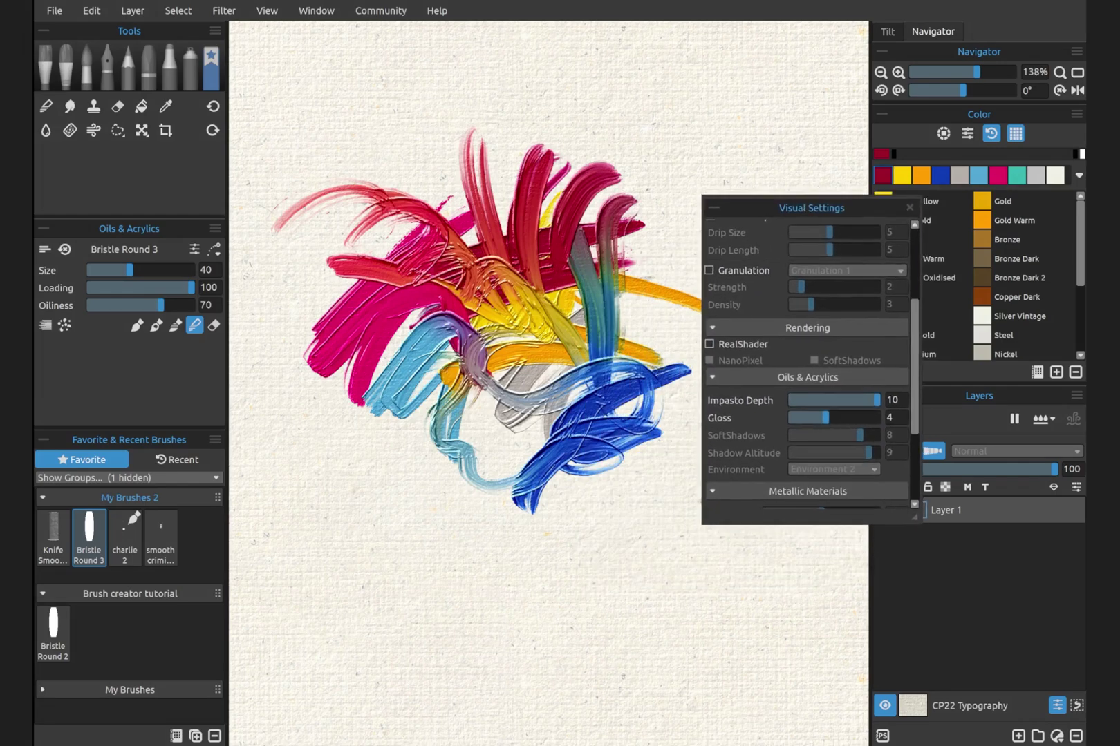
click(709, 344)
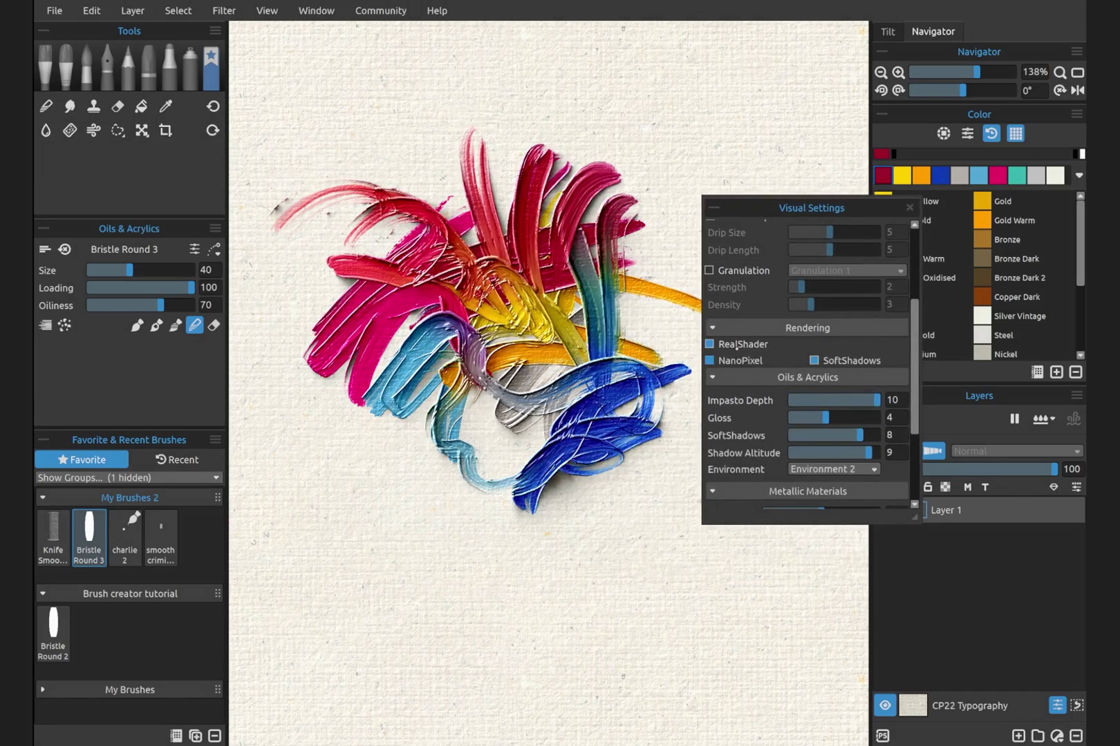
click(267, 10)
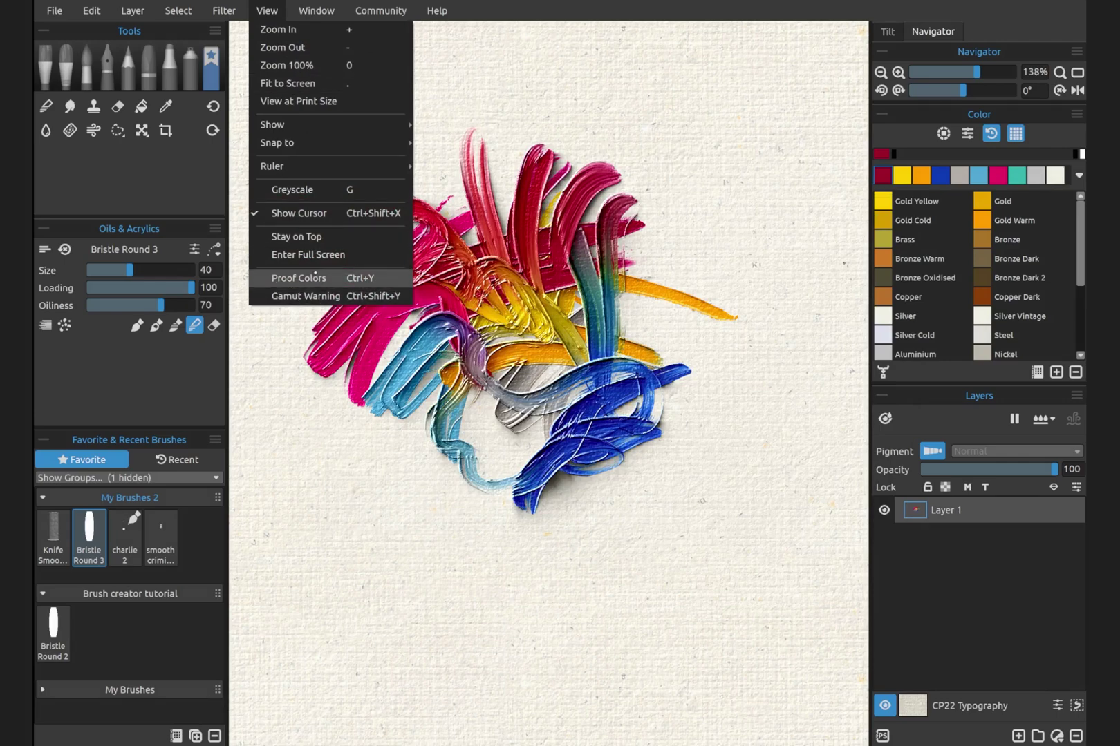
- Turn on Proof Colors, then switch Gamut Warning on to inspect and off again
click(304, 278)
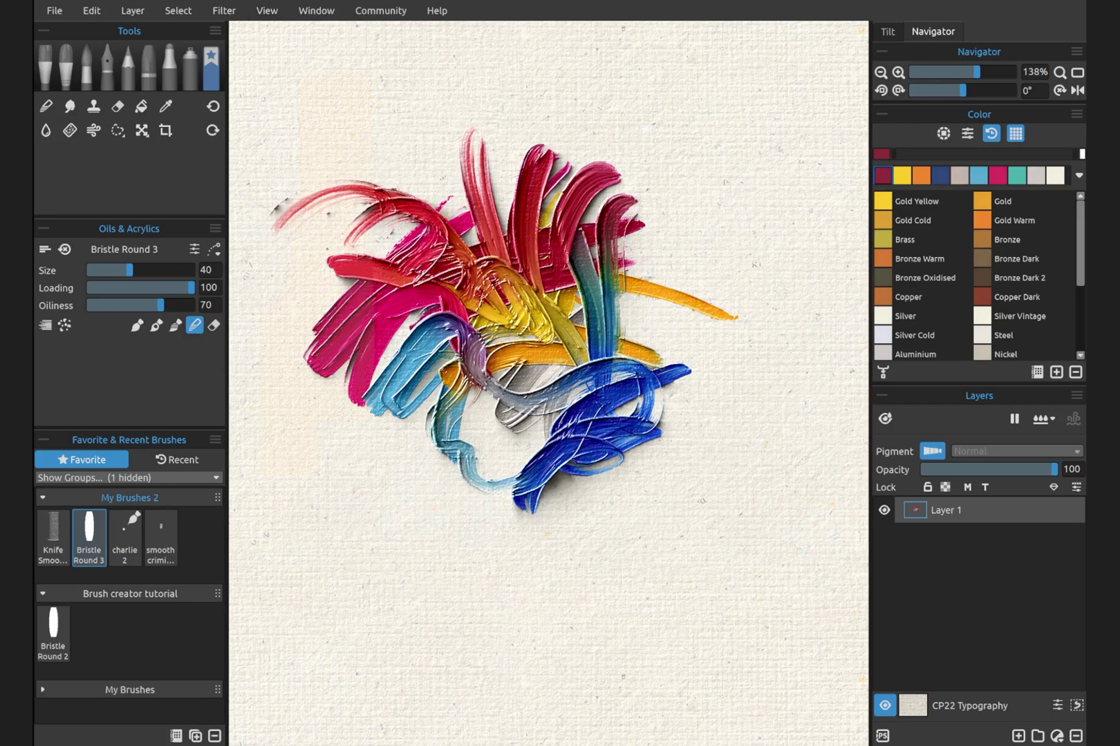
click(266, 11)
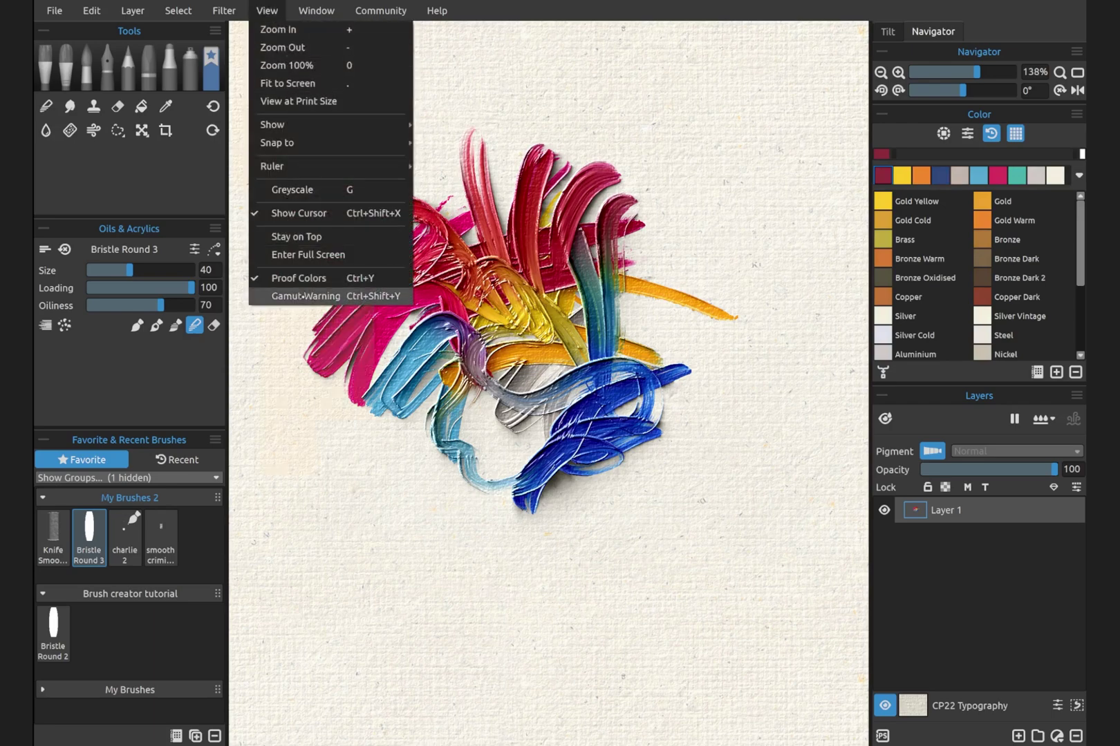
click(304, 296)
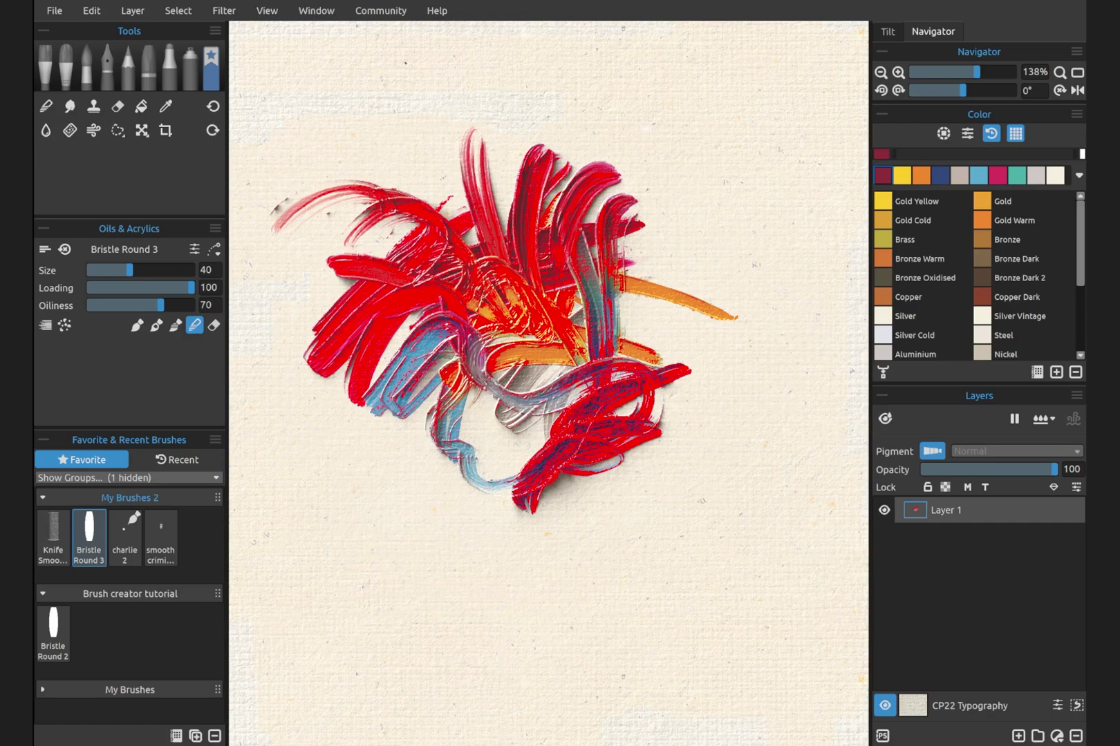
click(267, 11)
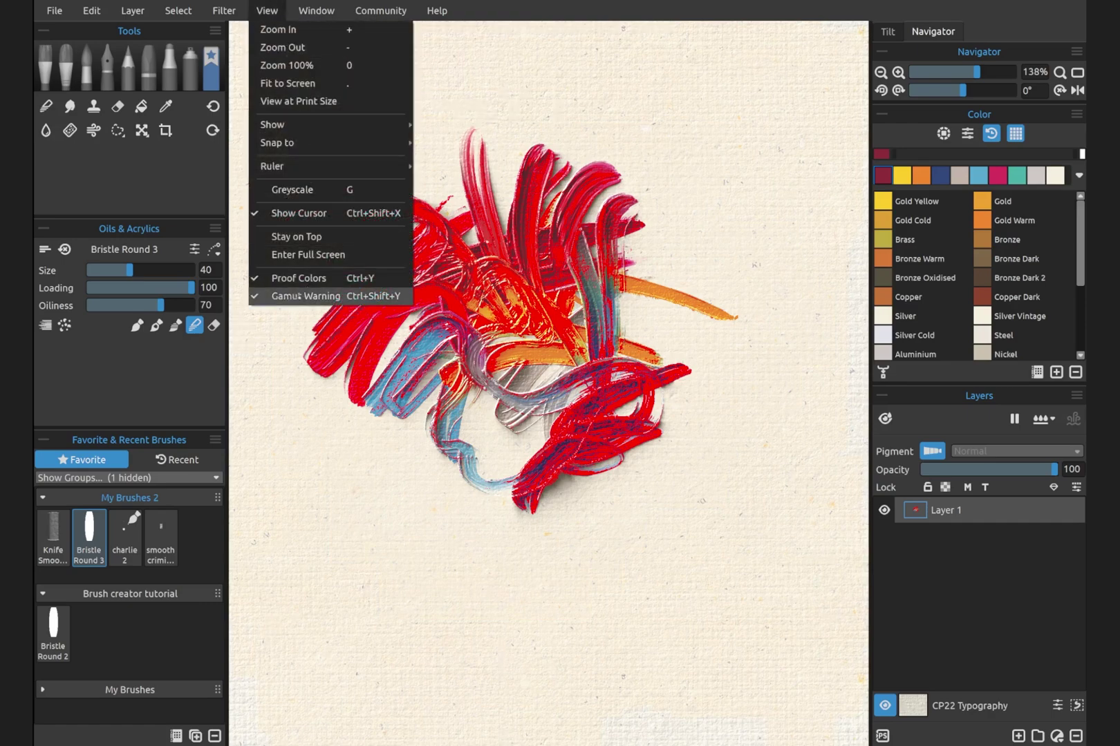
click(297, 296)
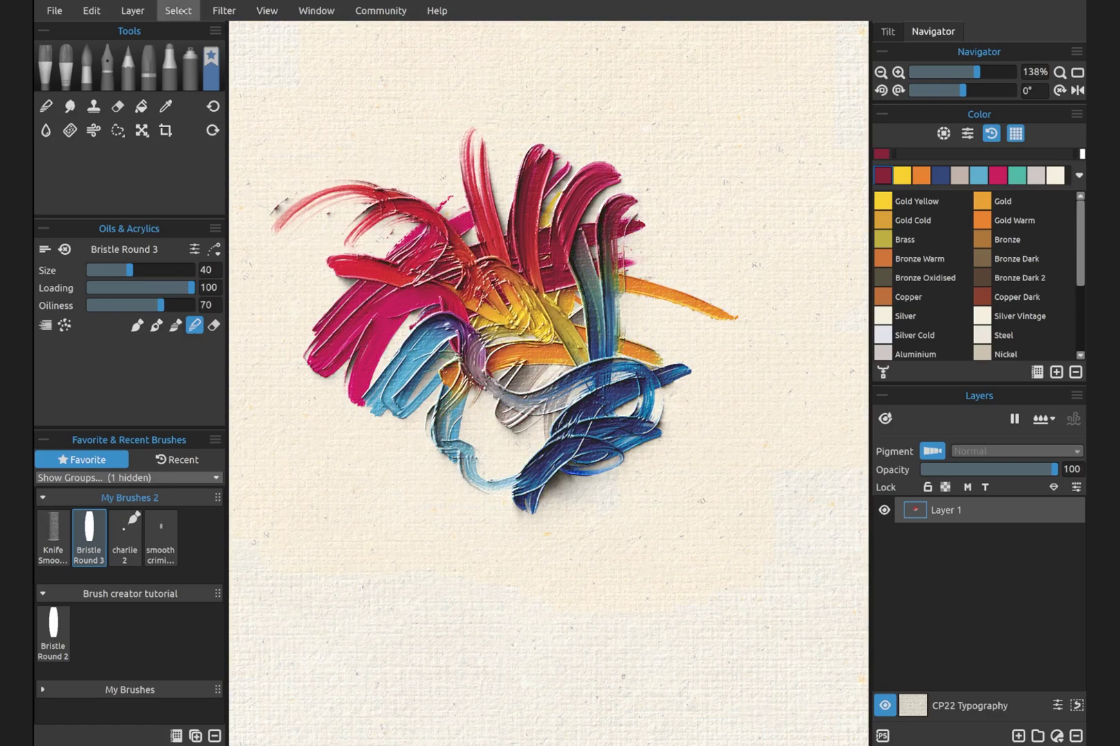
- Assign the painting 'Discard profile (Don't color manage)' in Assign Profile
click(133, 10)
mouse_move(90, 11)
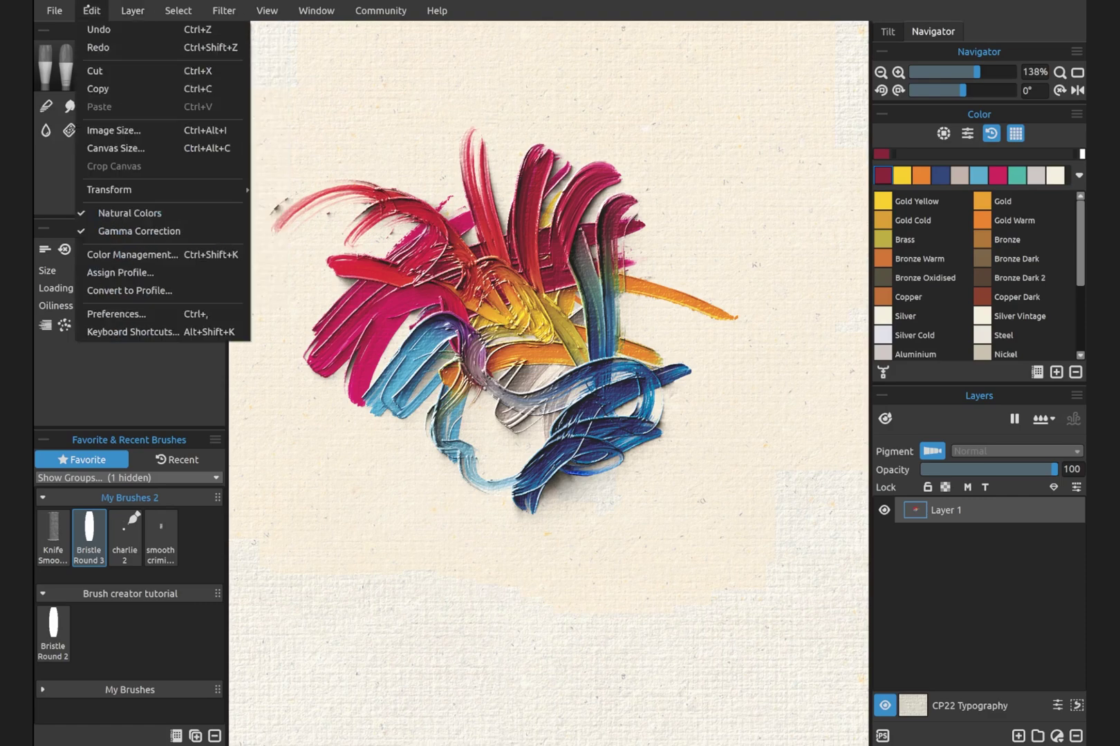
click(140, 273)
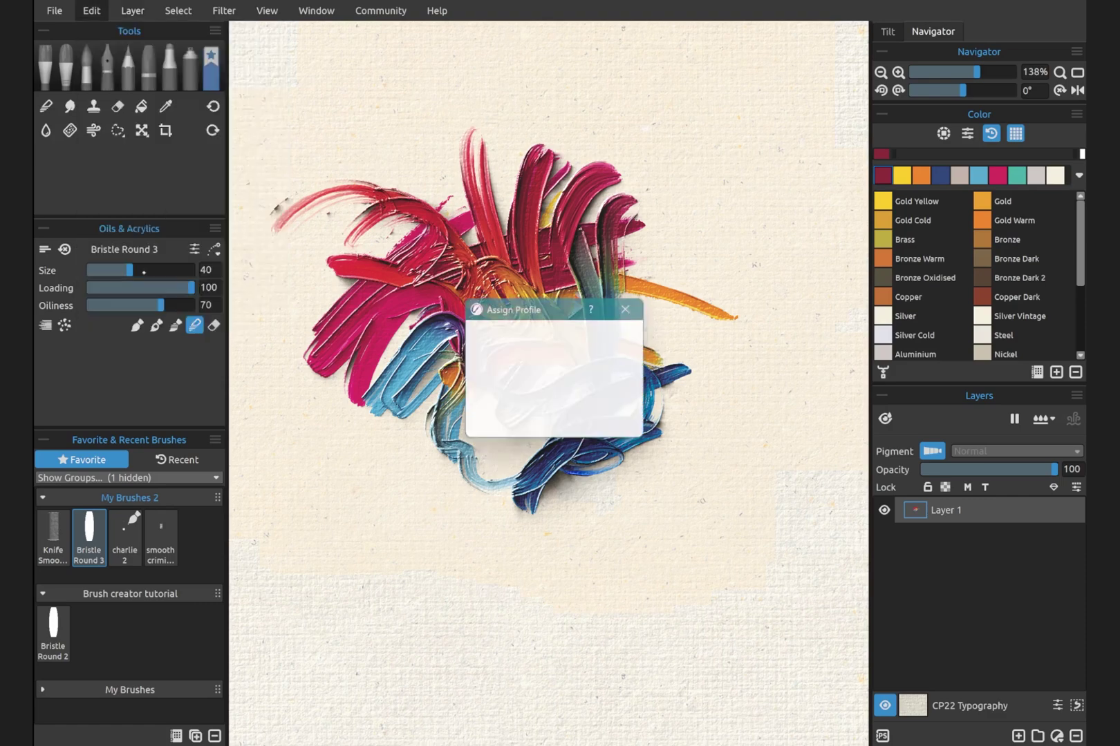
click(498, 351)
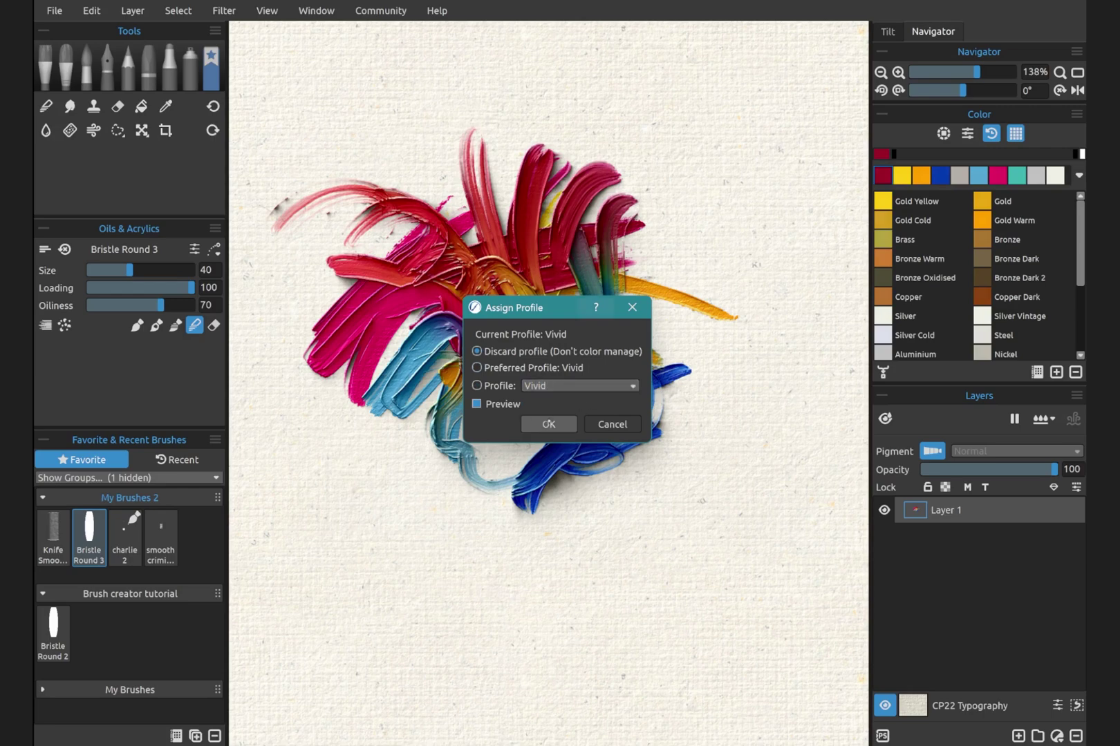
click(547, 424)
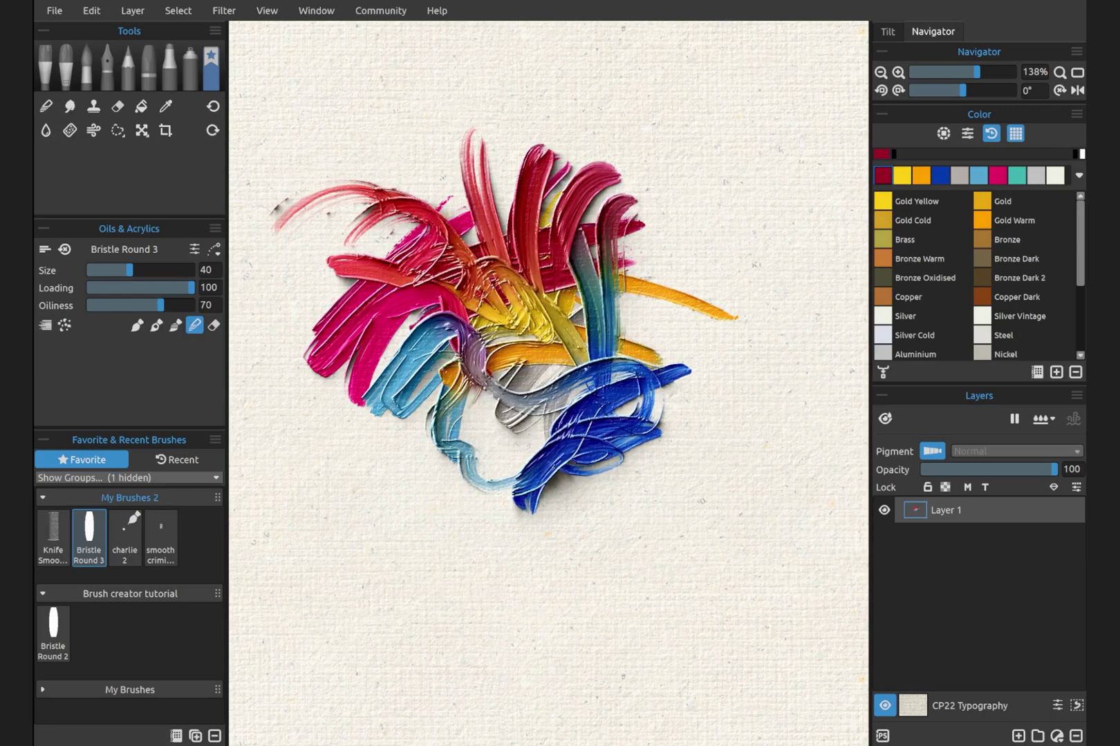
click(266, 10)
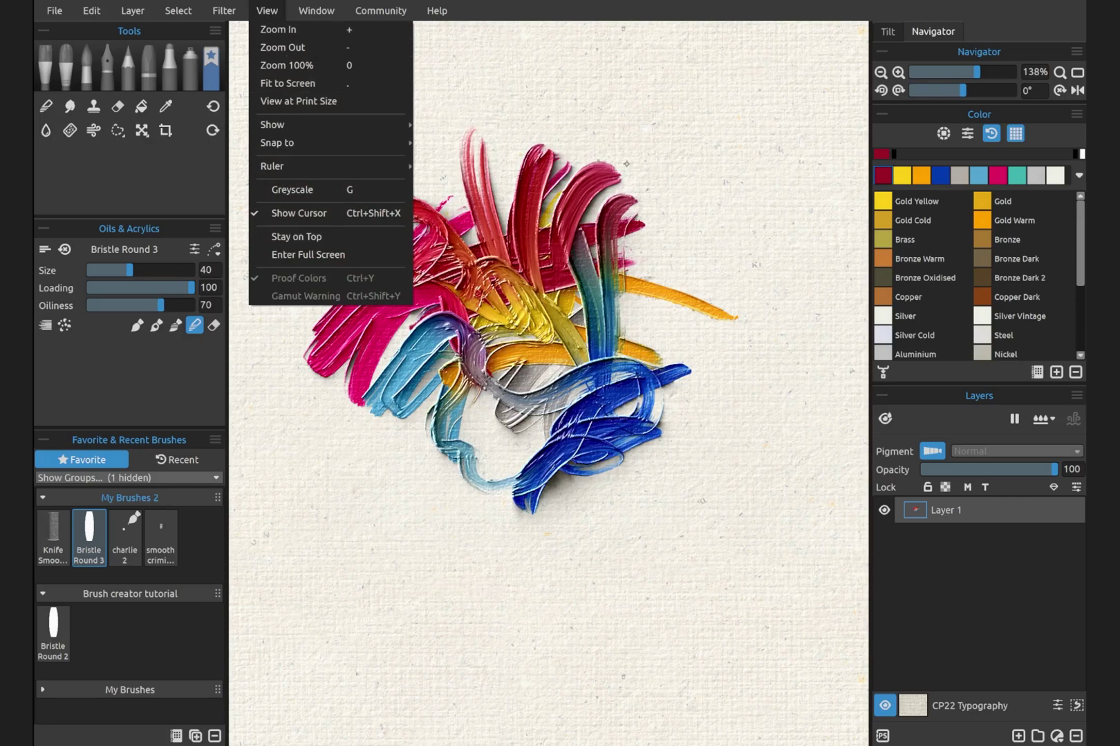
- Dismiss the View menu so the unmanaged oil painting fills the canvas view
click(689, 222)
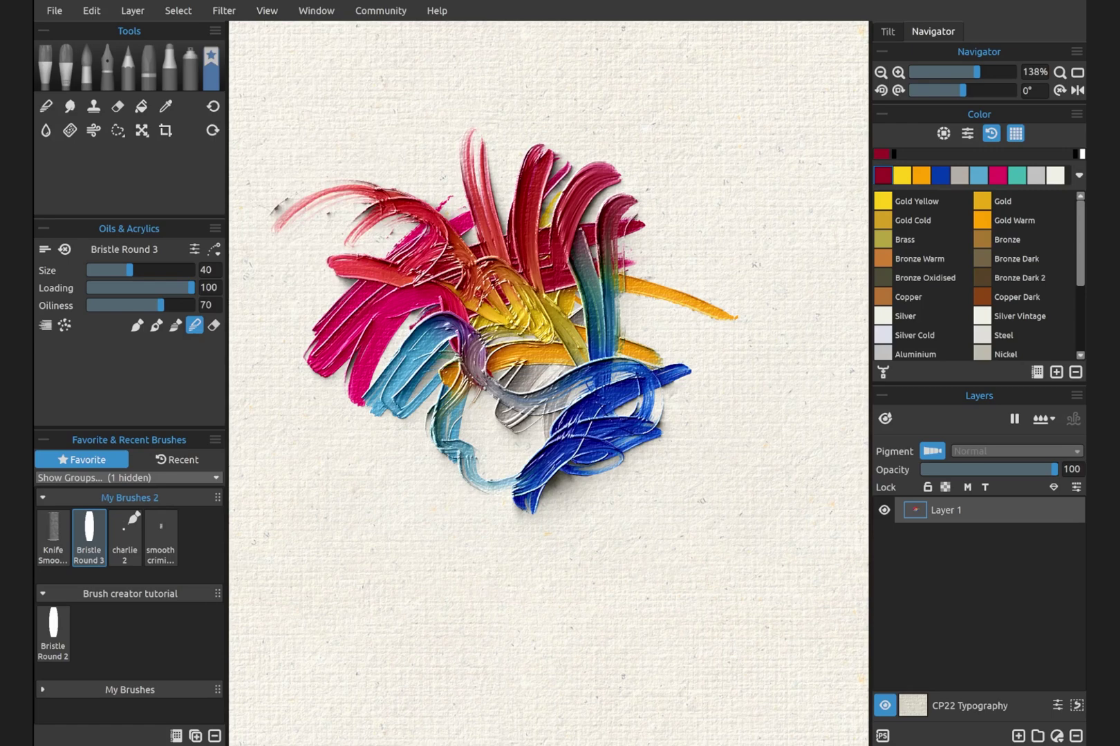